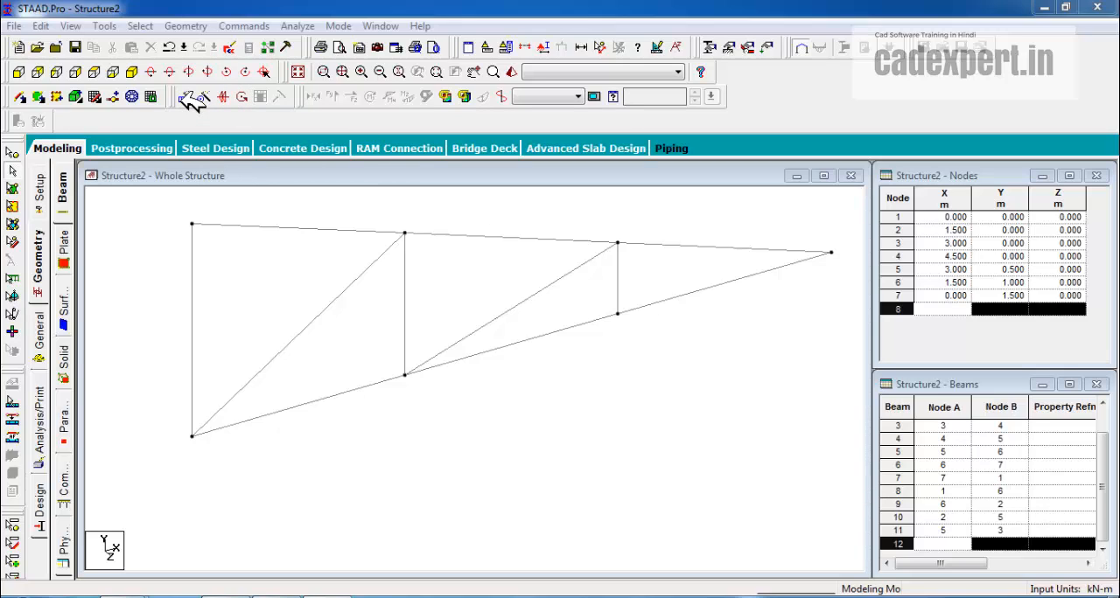
click(452, 286)
scroll(485, 282, down, 1)
scroll(479, 297, down, 1)
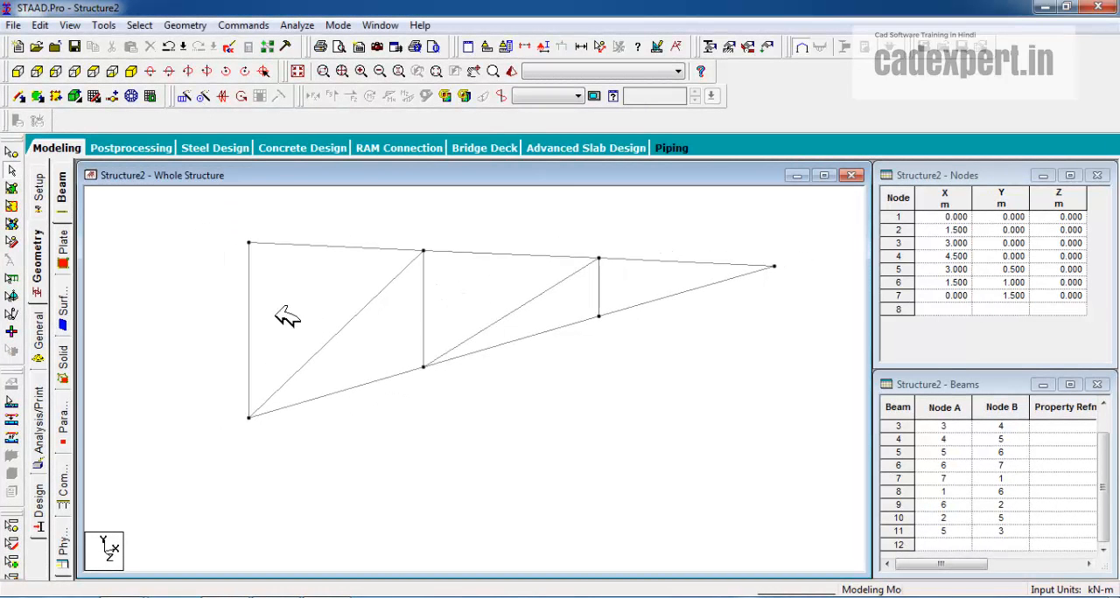
middle_drag(377, 335, 453, 320)
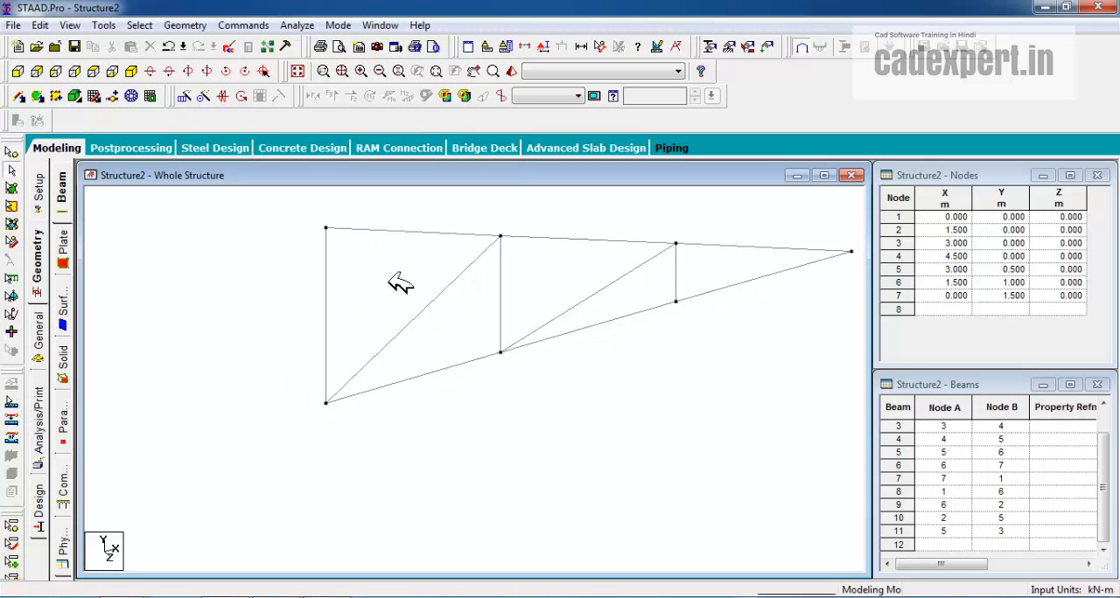
scroll(392, 280, down, 1)
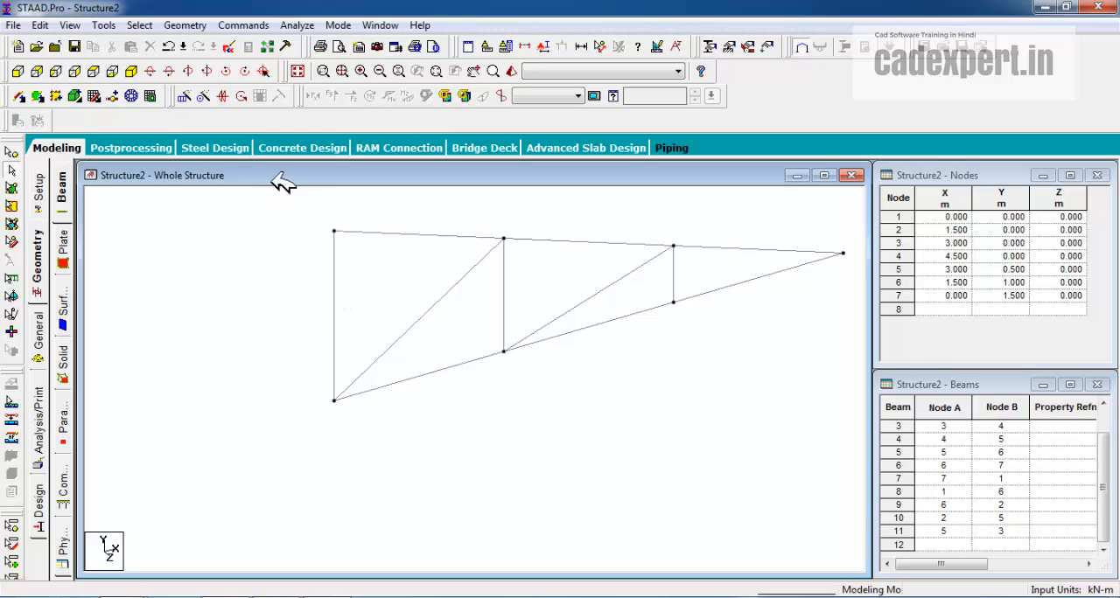
scroll(352, 296, down, 1)
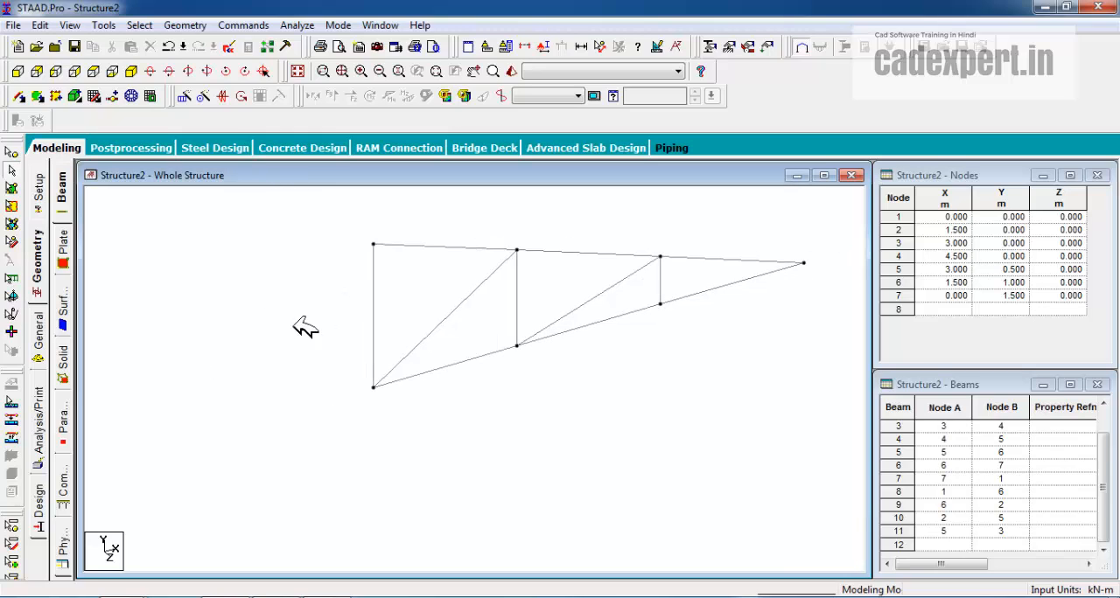
Start a Mirror generation and select all beams of the half truss
click(234, 97)
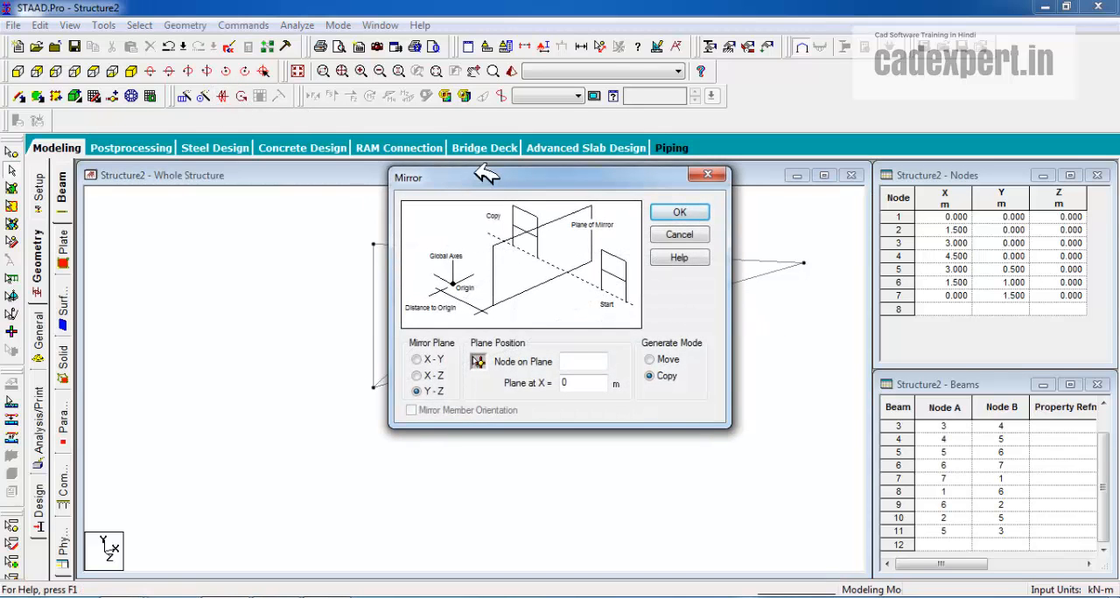
mouse_move(487, 175)
mouse_down()
mouse_move(300, 169)
mouse_move(224, 81)
mouse_move(216, 42)
mouse_up()
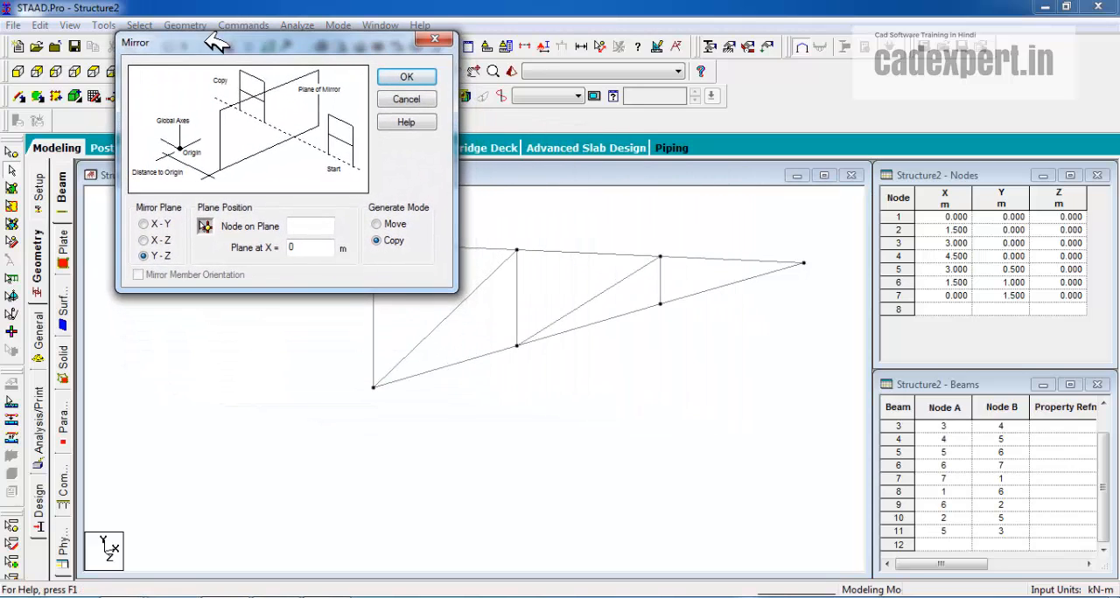
drag(320, 43, 721, 129)
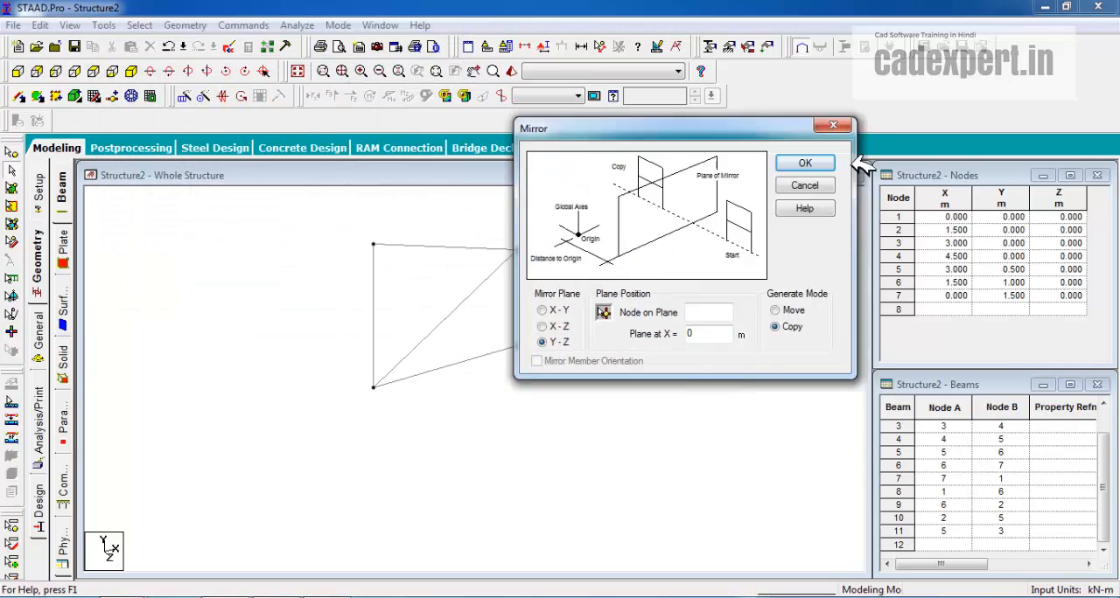
mouse_move(840, 128)
mouse_down()
mouse_move(1050, 193)
mouse_move(752, 110)
mouse_move(688, 7)
mouse_move(897, 53)
mouse_move(792, 4)
mouse_move(826, 24)
mouse_up()
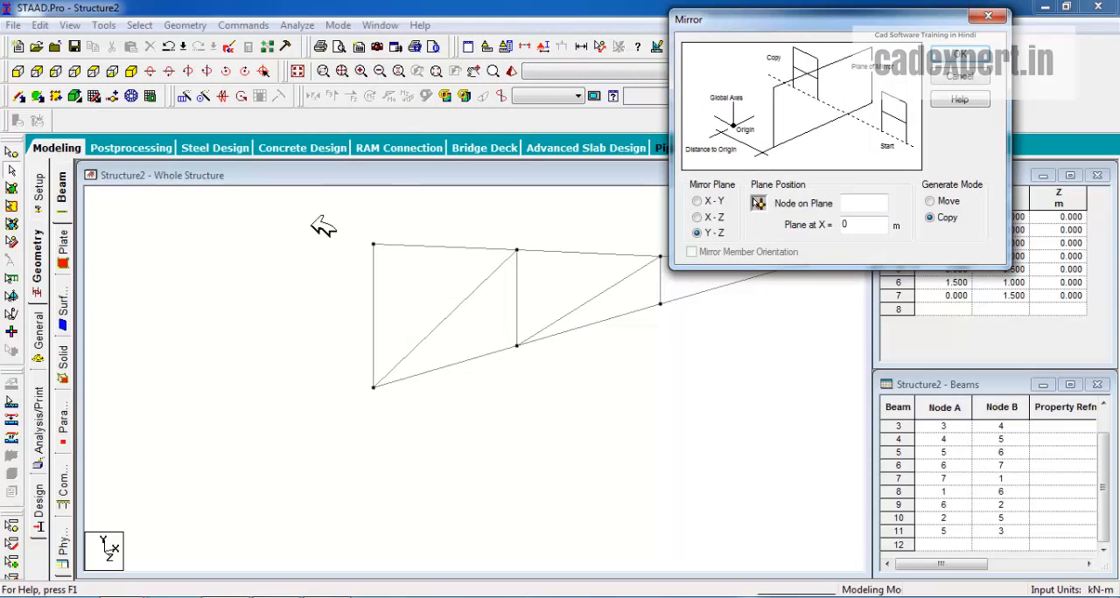
drag(313, 225, 850, 442)
mouse_move(732, 14)
mouse_down()
mouse_move(905, 296)
mouse_move(805, 295)
mouse_move(874, 279)
mouse_up()
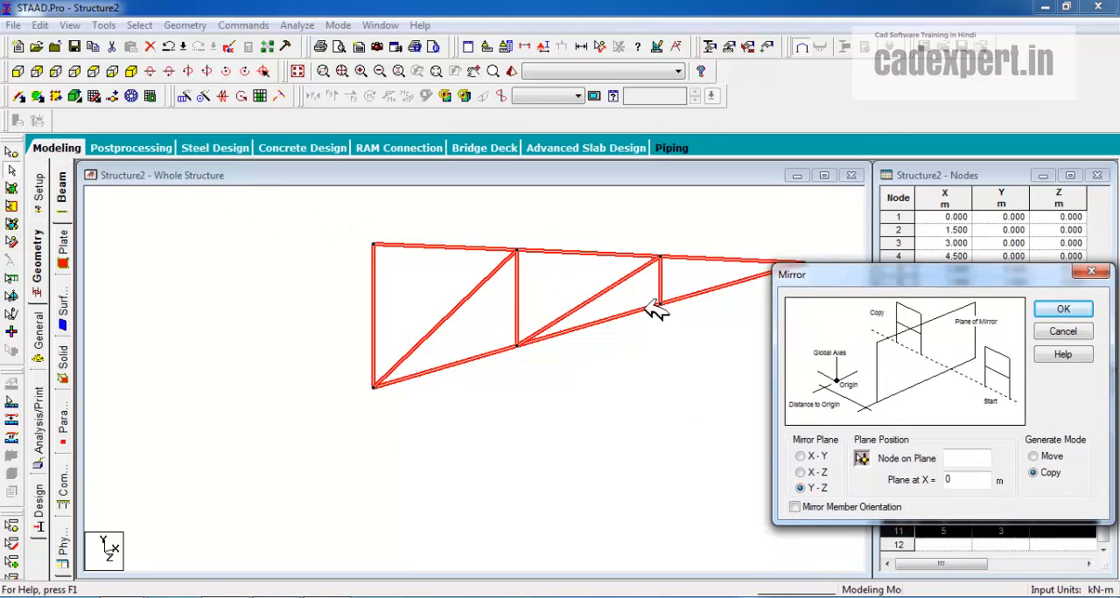
Try selecting all nodes of the half truss, and reselect all its beams for mirroring
click(12, 171)
click(13, 152)
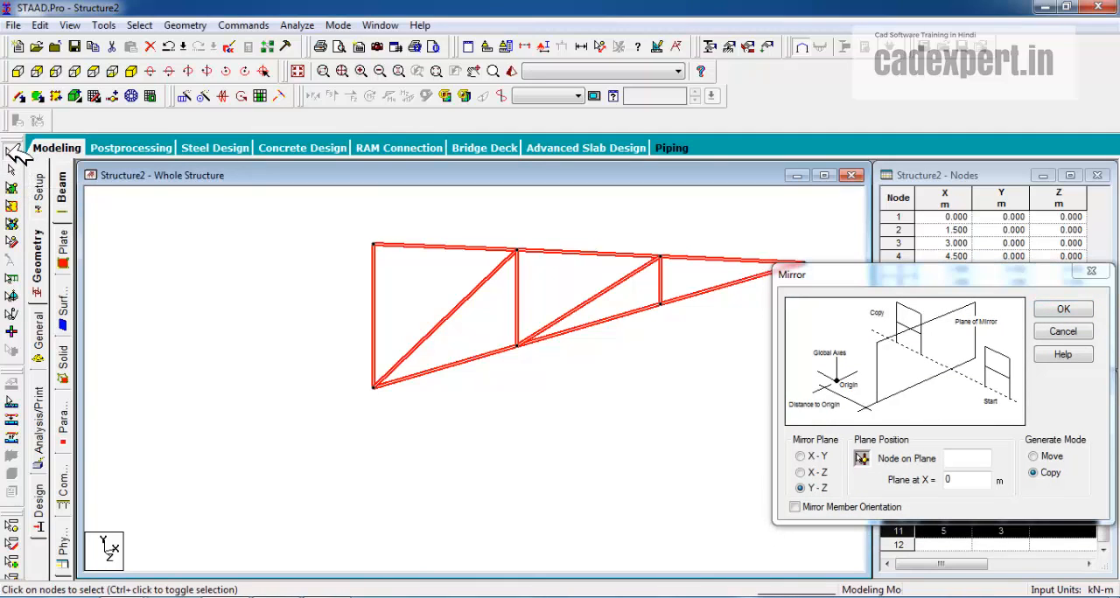
click(336, 230)
key(ctrl+a)
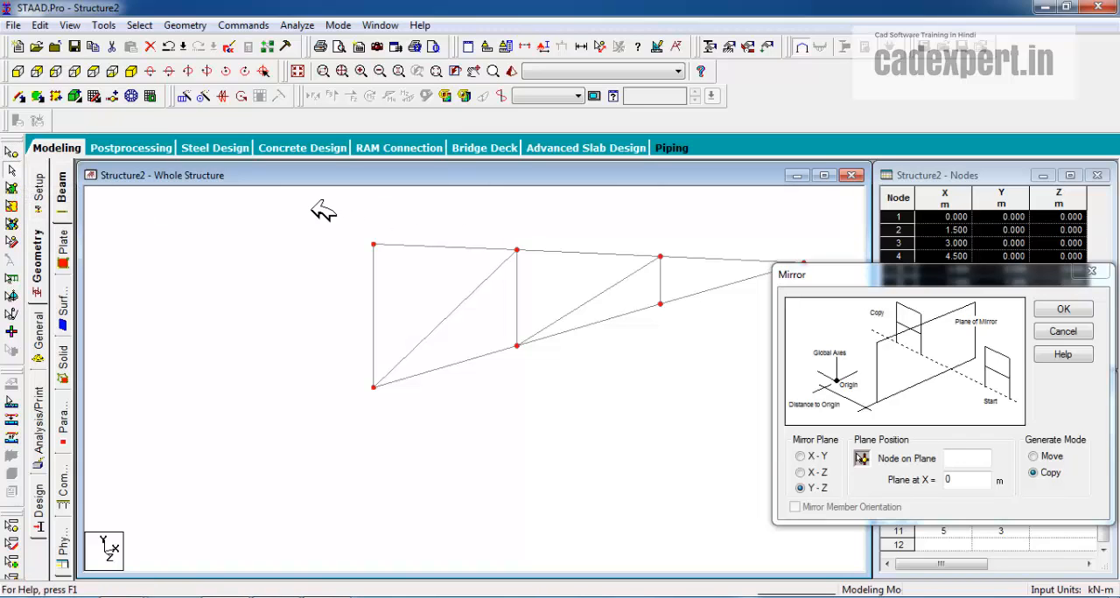
drag(312, 209, 840, 461)
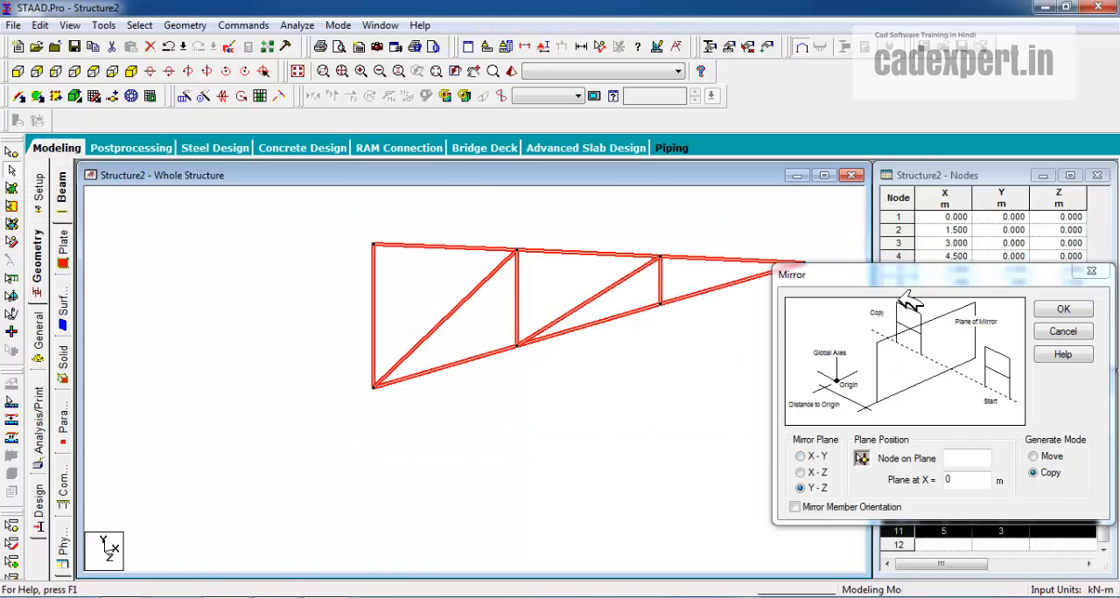
Mirror-copy the selected beams about the Y-Z plane through node 1, the lower end of the truss's tall vertical member
drag(879, 275, 792, 238)
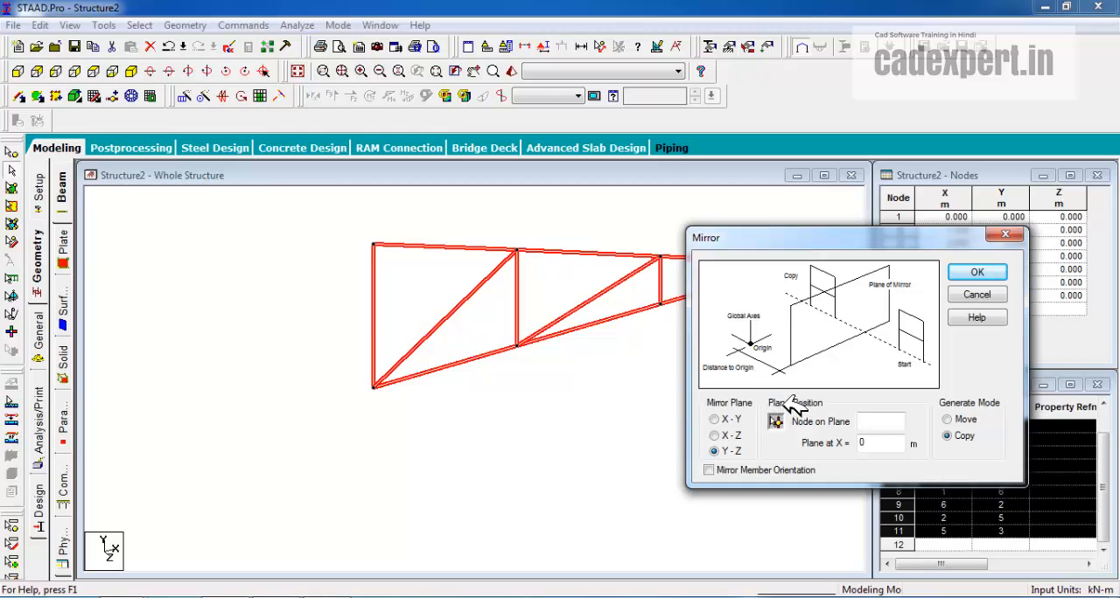
click(775, 422)
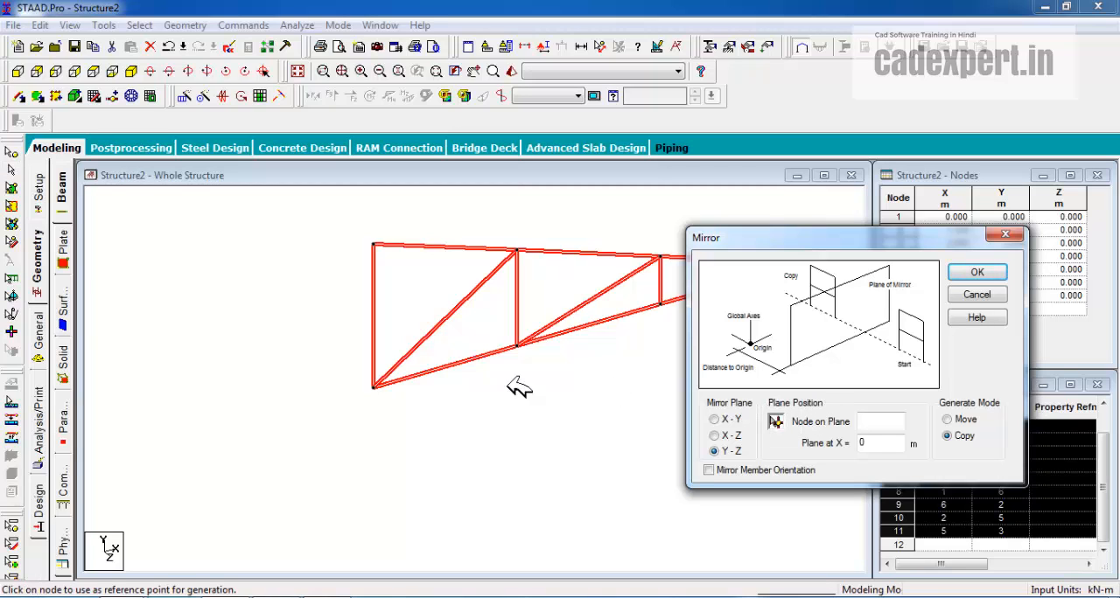
click(375, 386)
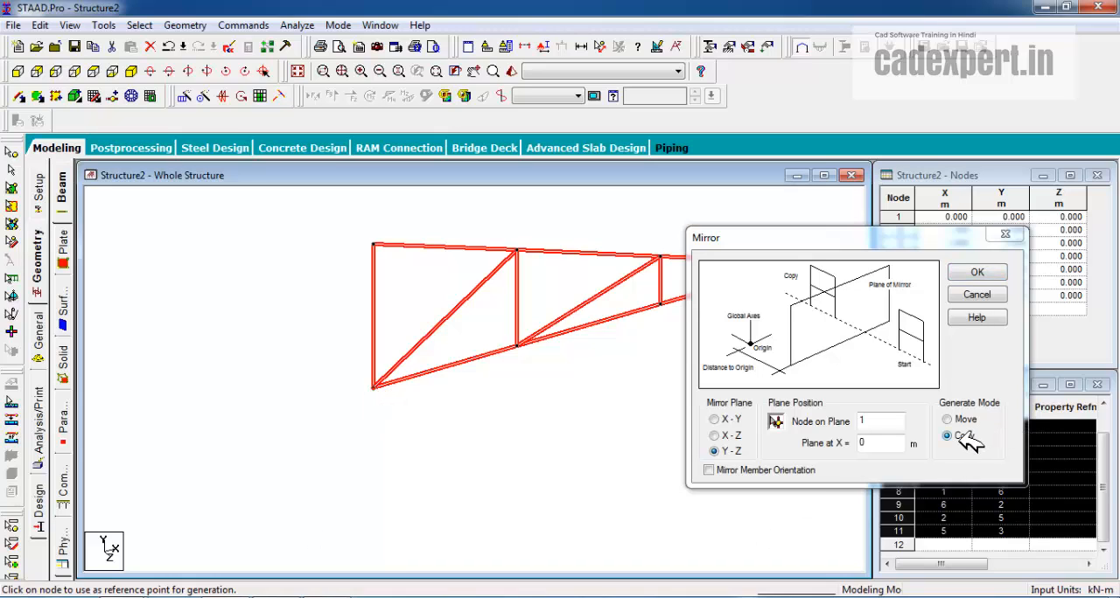
click(992, 273)
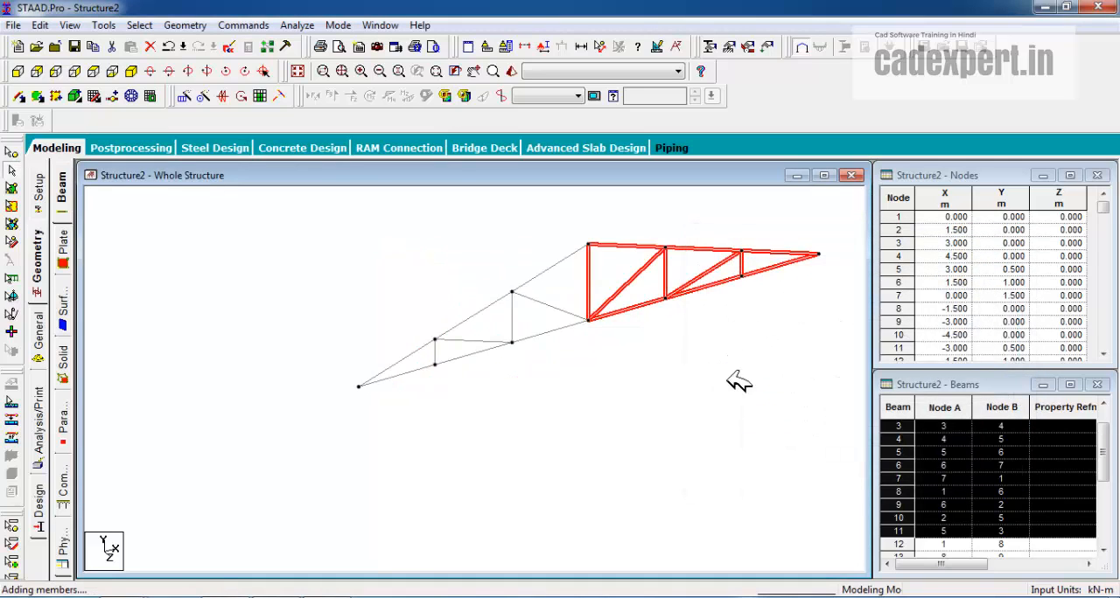
Clear the beam selection and undo the mirrored copy of the half truss
click(710, 393)
middle_drag(649, 372, 585, 389)
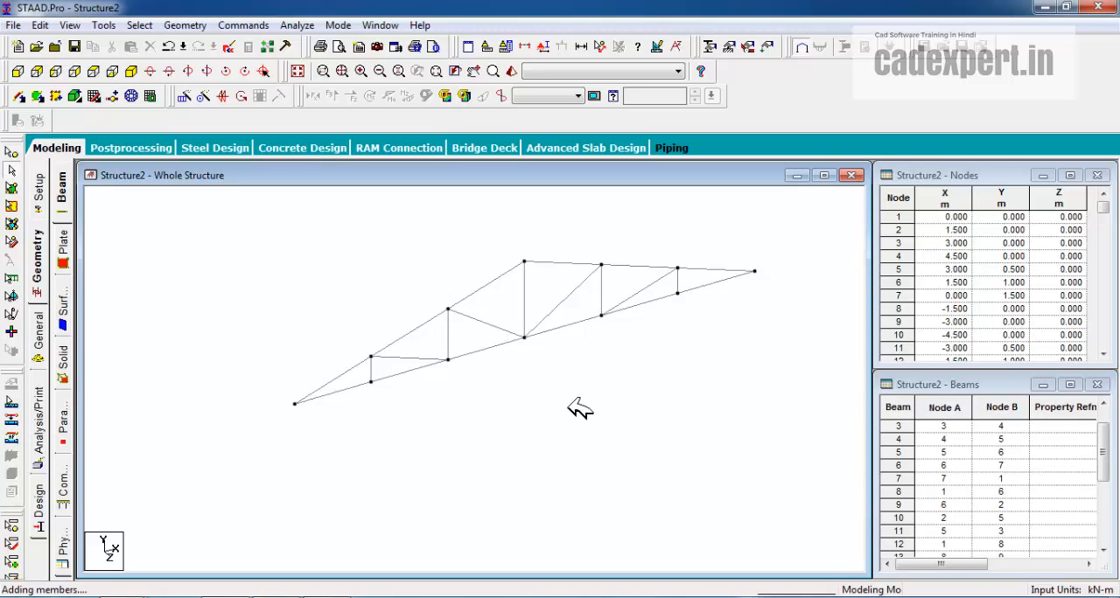
key(ctrl+z)
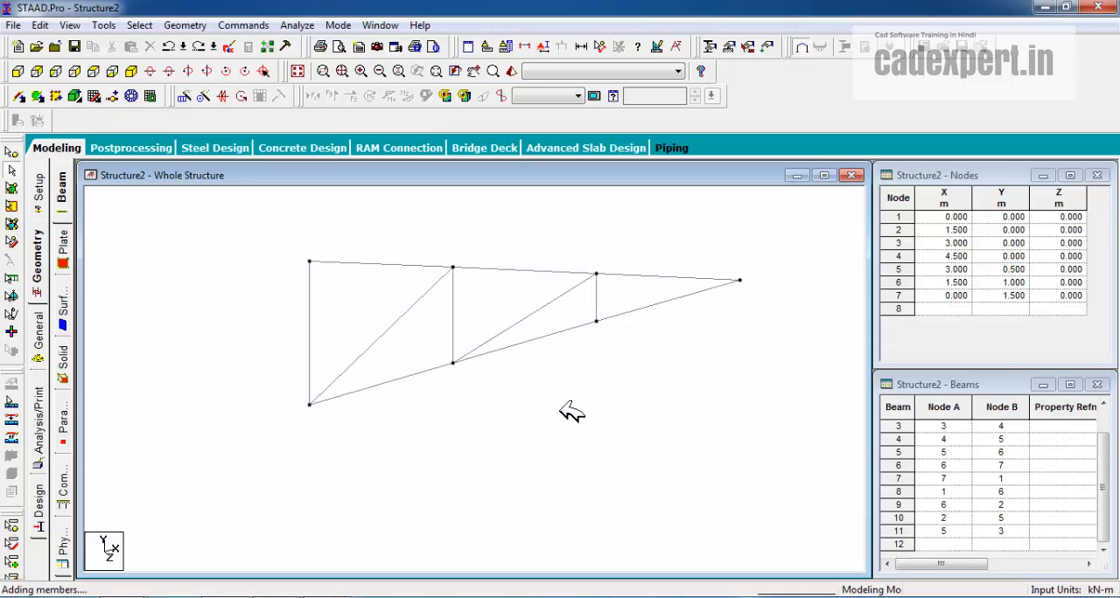
Mirror-copy all beams of the half truss about the Y-Z plane at X = 0 m
click(242, 96)
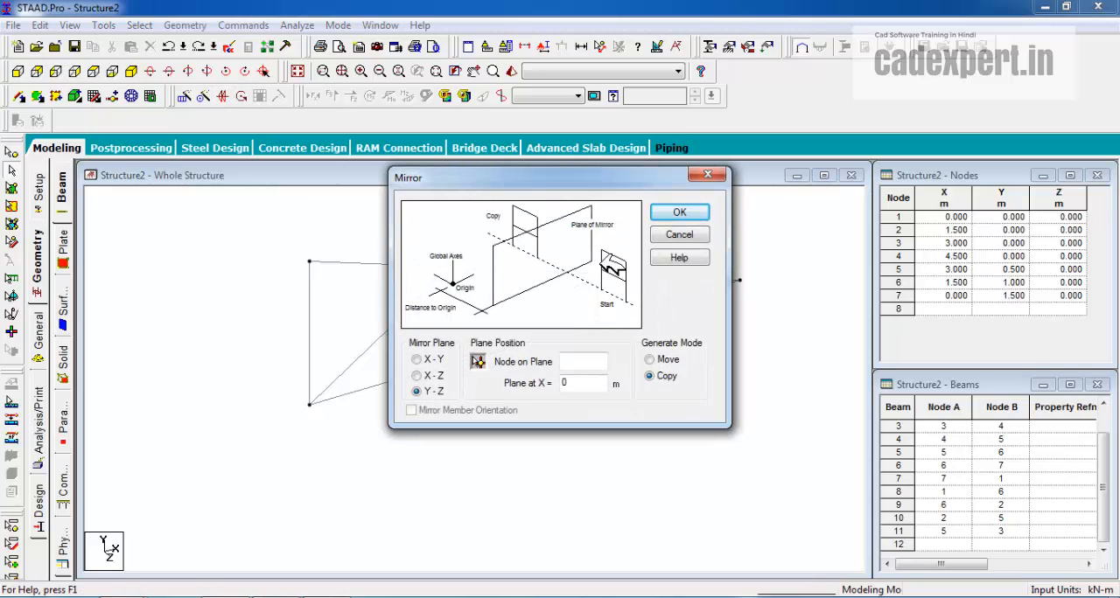
drag(597, 178, 666, 159)
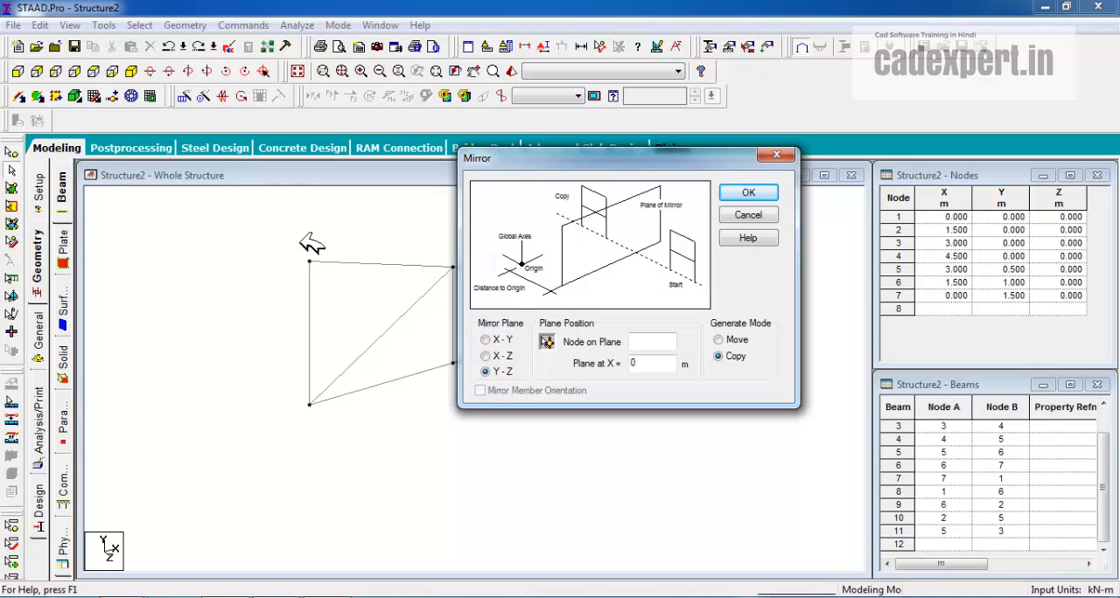
drag(236, 220, 819, 515)
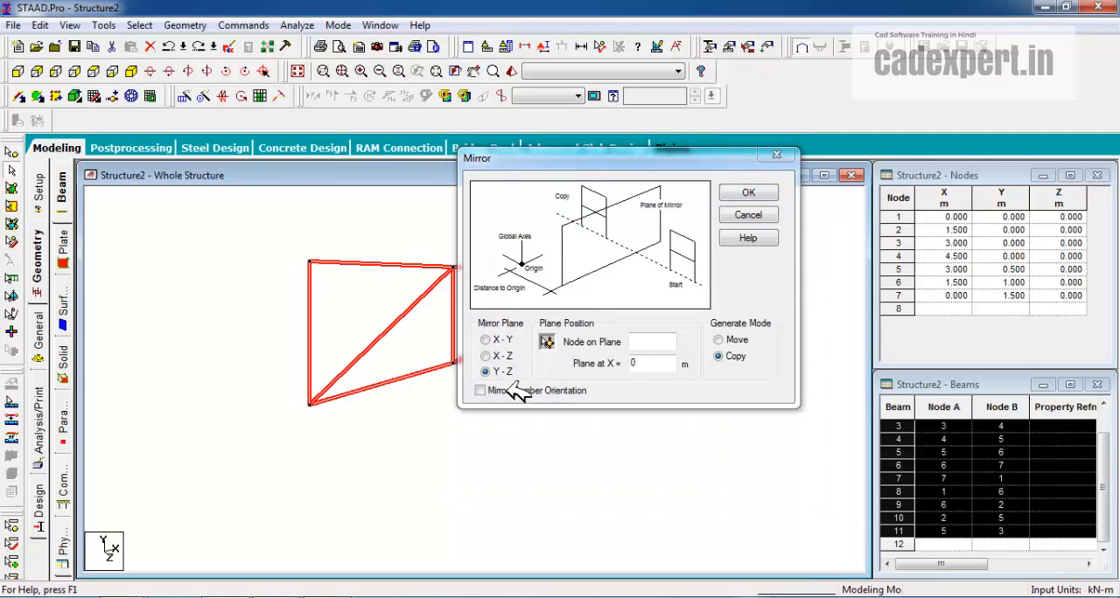
click(748, 194)
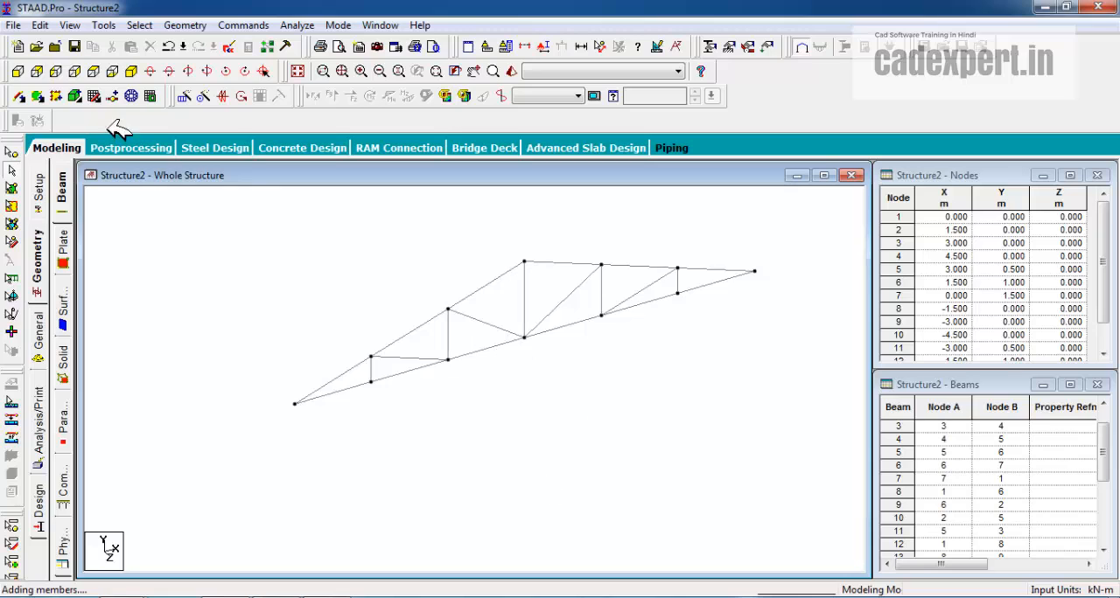
Repeat the whole truss along global Z with Translational Repeat, using 2 steps spaced 5 m and 4 m without linking them
click(194, 98)
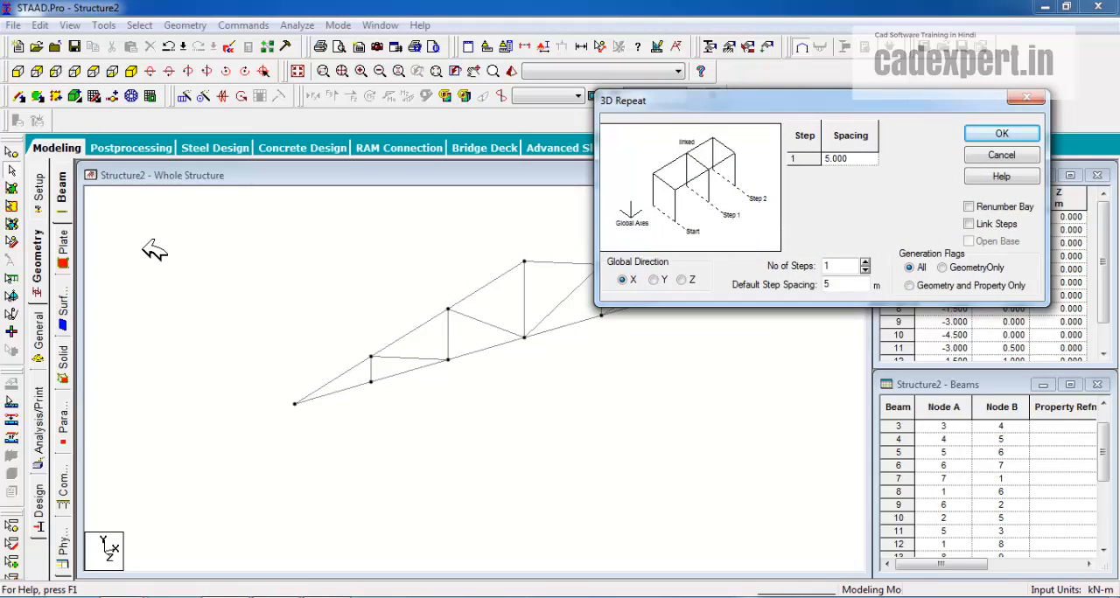
drag(151, 251, 852, 494)
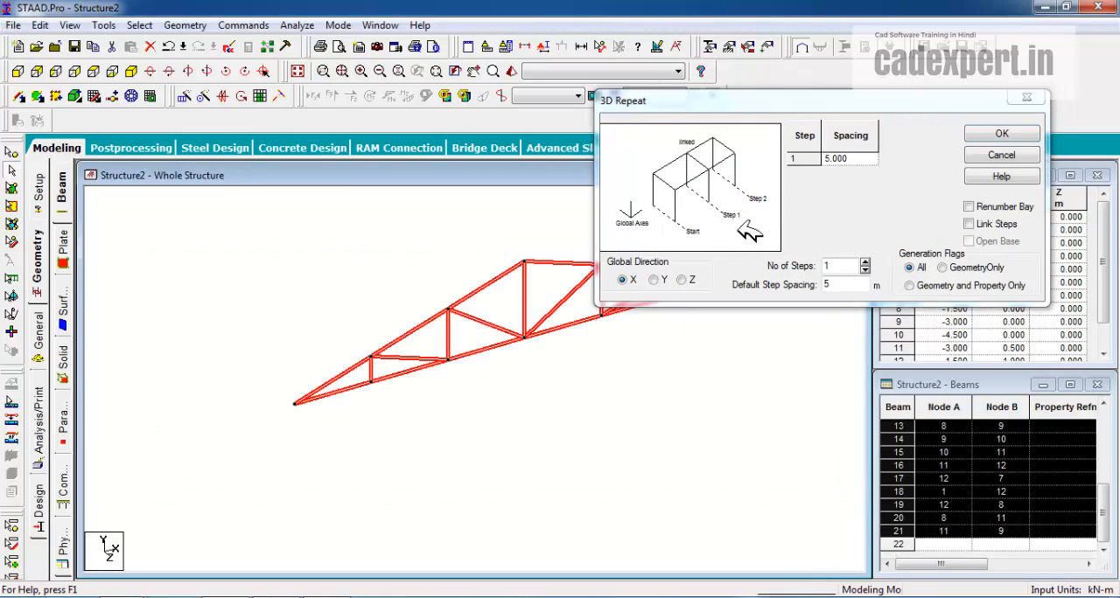
drag(726, 100, 829, 44)
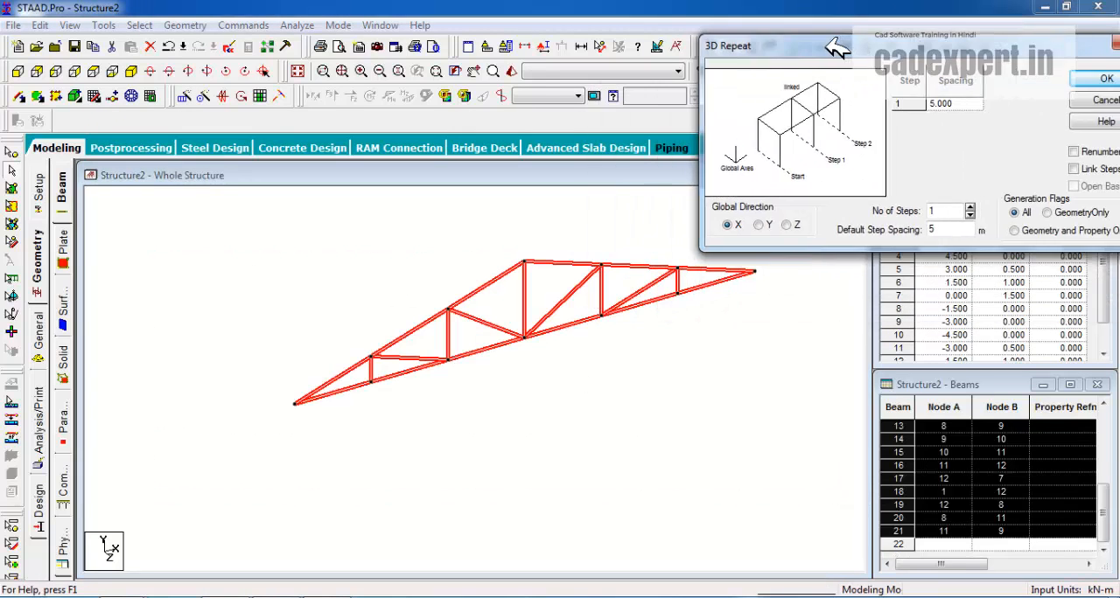
click(785, 224)
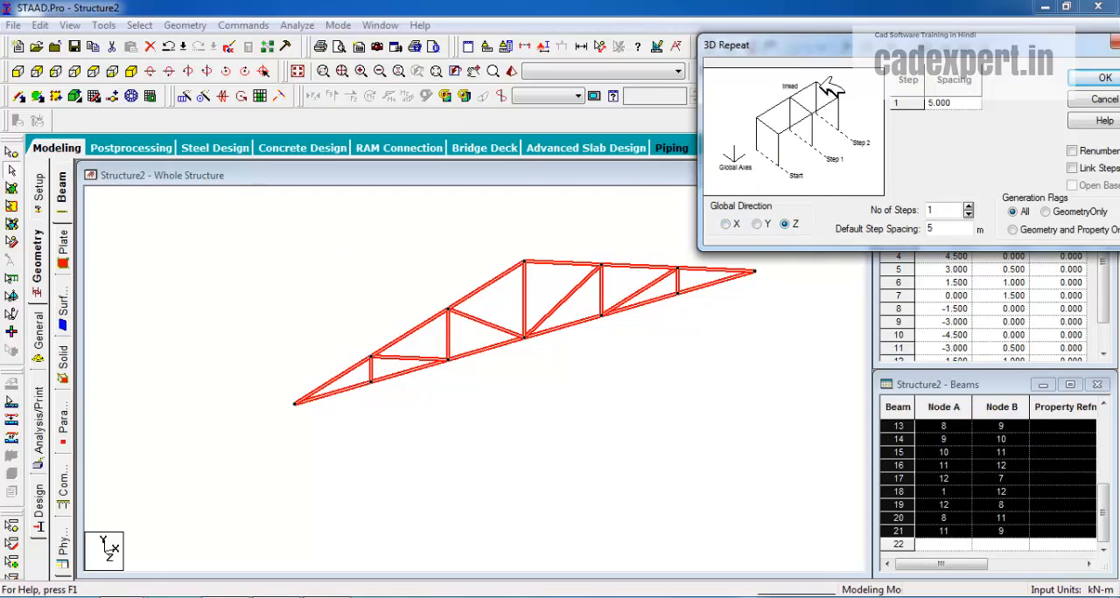
drag(833, 46, 761, 44)
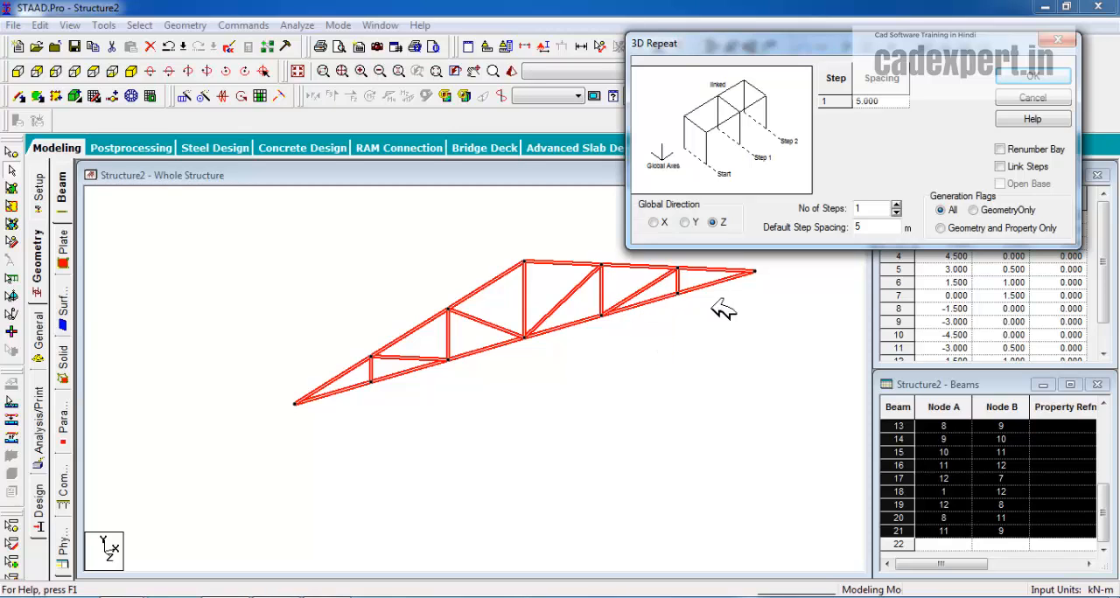
click(896, 205)
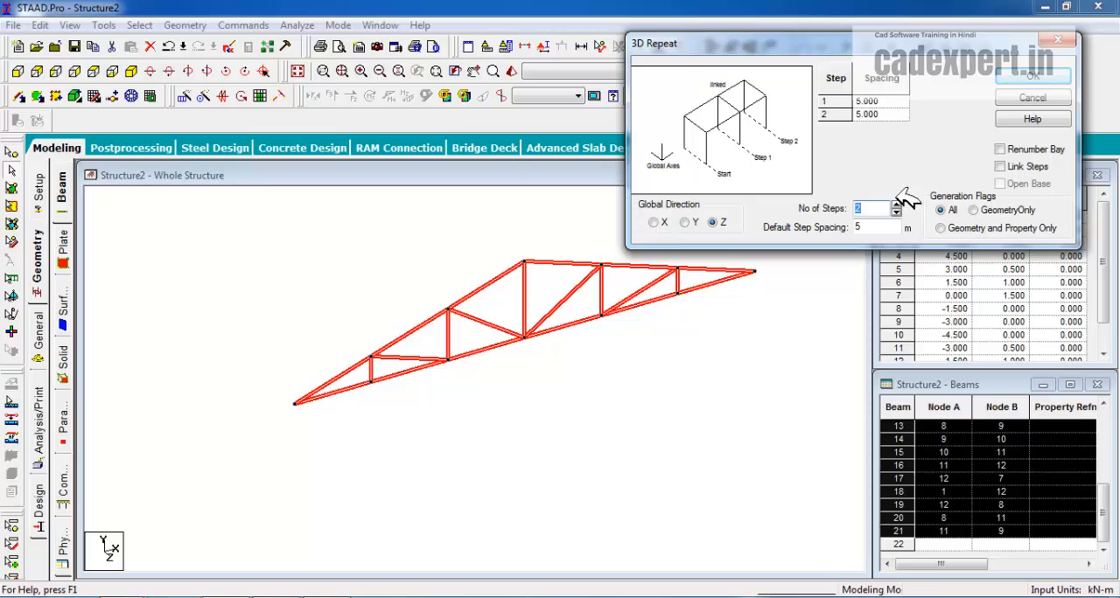
click(861, 114)
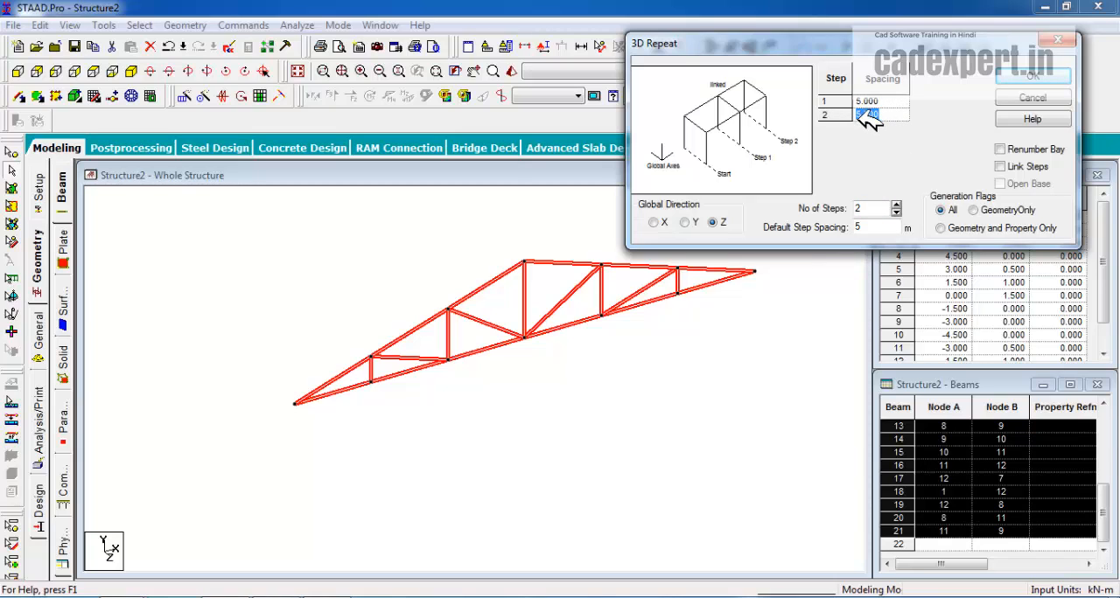
text(4)
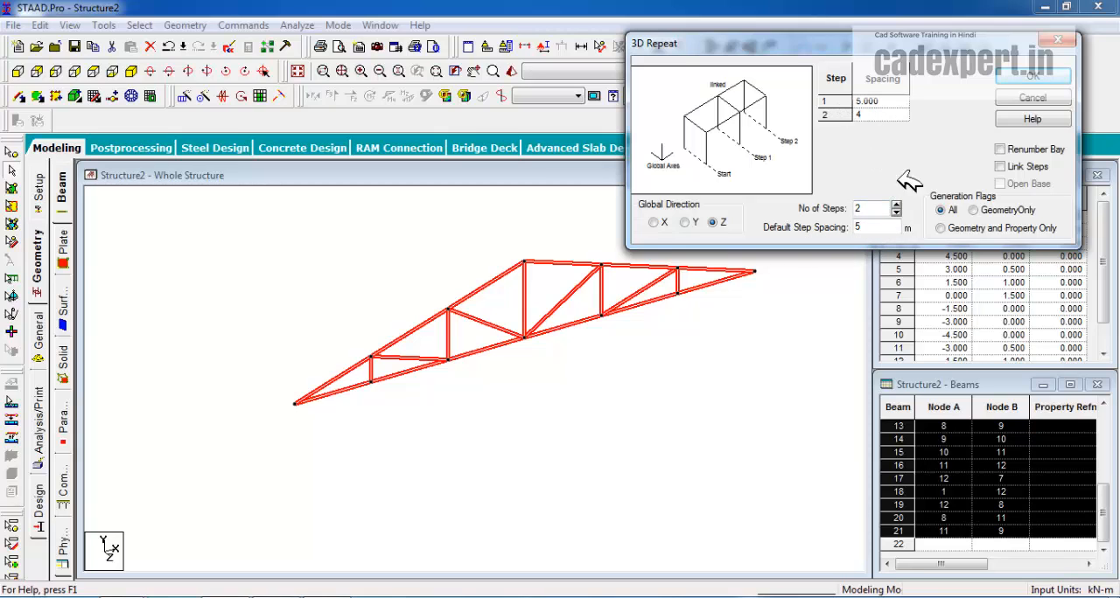
click(1033, 77)
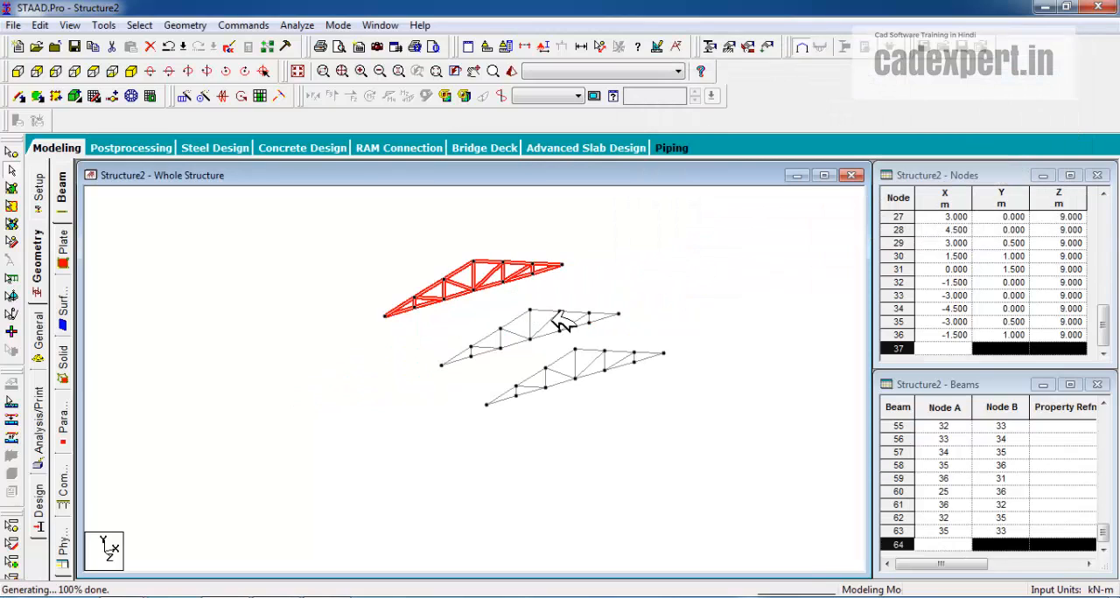
Measure the node-to-node distances between the neighbouring trusses at their low end nodes, and clear the beam selection
click(600, 46)
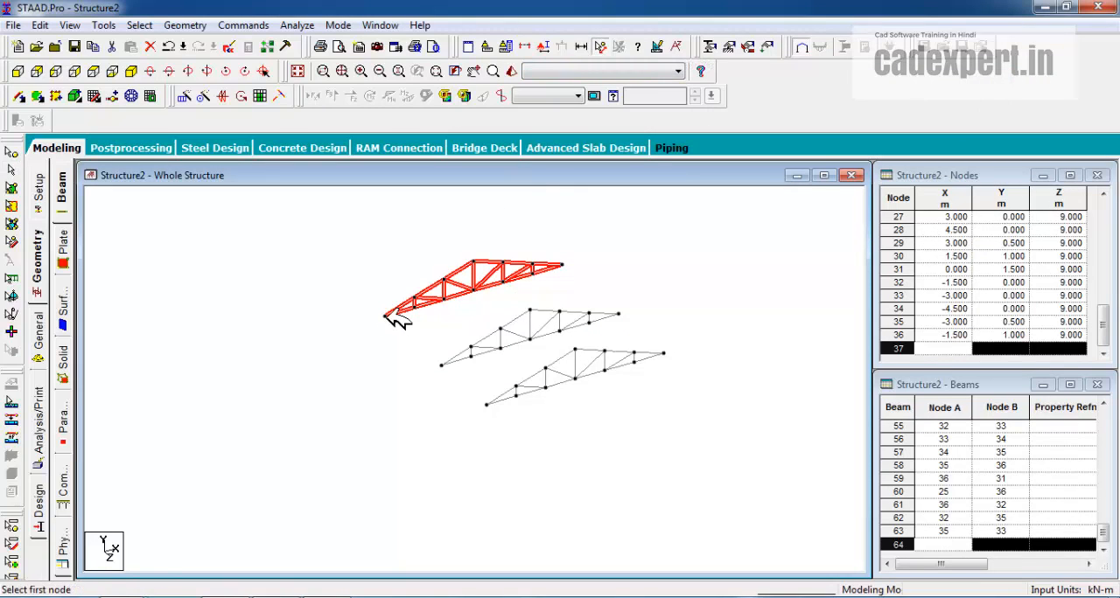
click(385, 316)
click(441, 366)
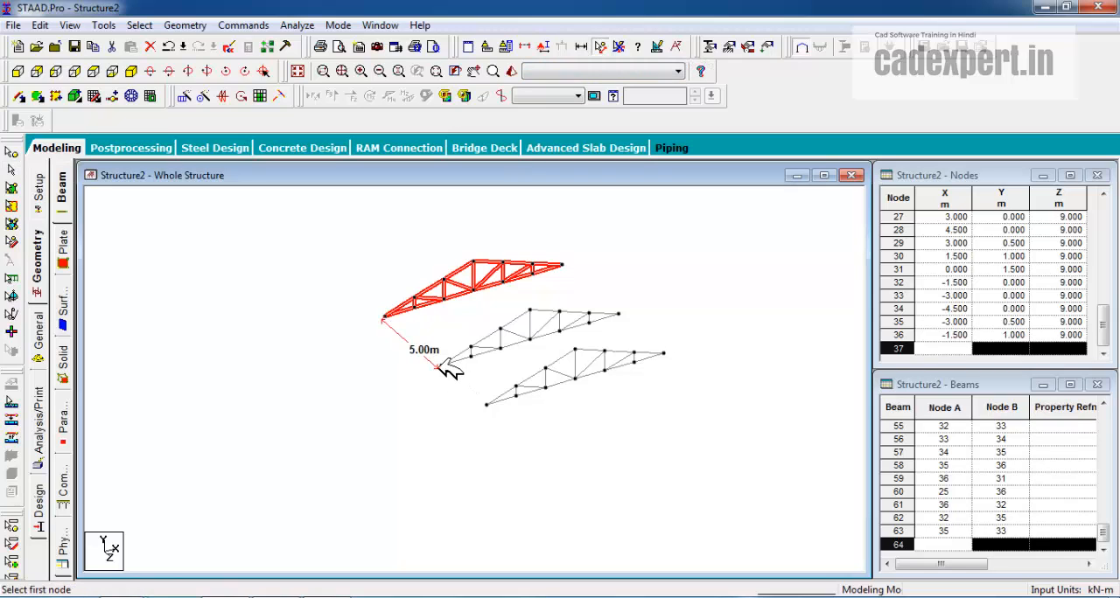
click(439, 365)
click(485, 404)
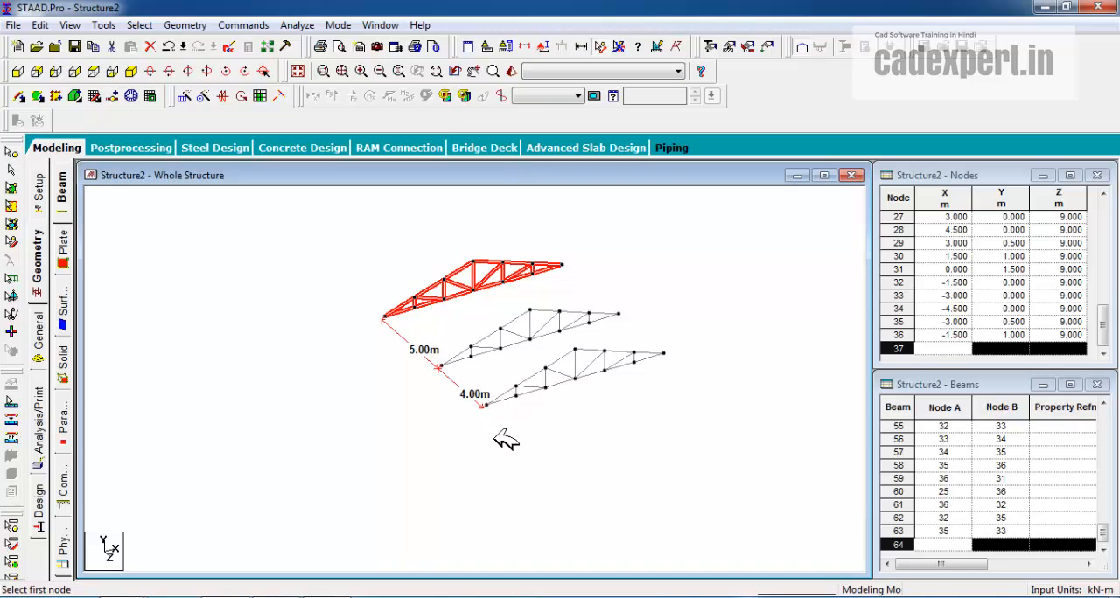
scroll(617, 312, up, 2)
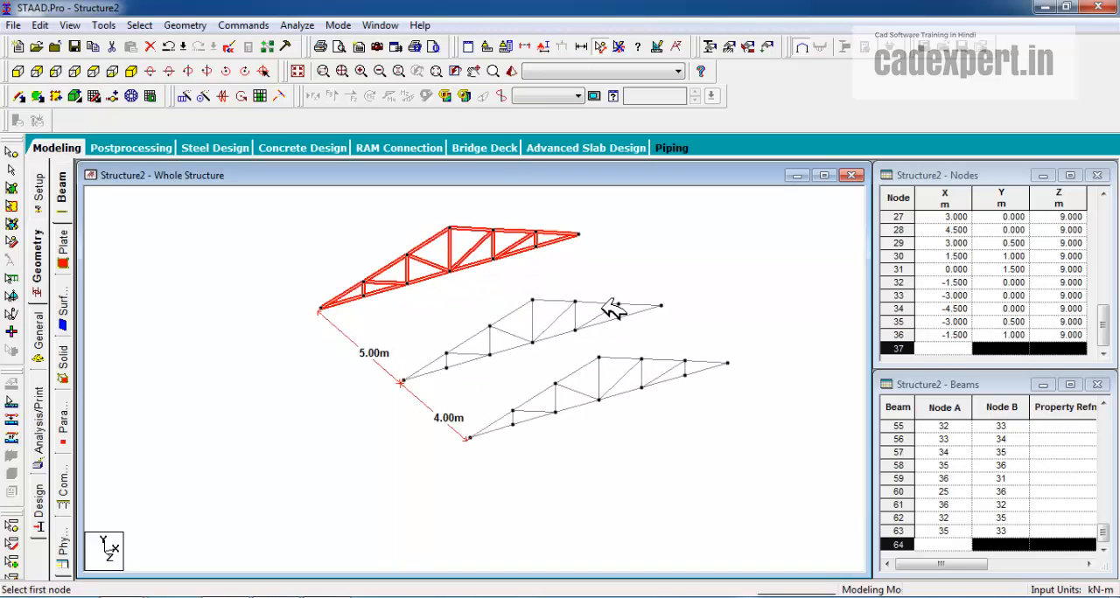
click(661, 253)
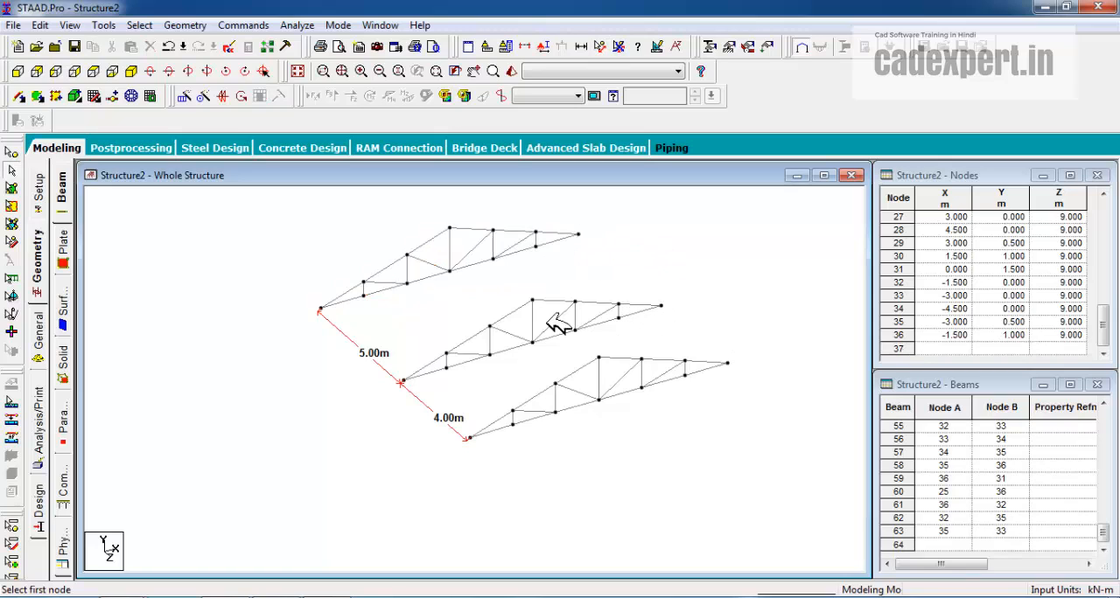
Add beams joining the first two trusses at their X = 4.5 m end nodes and their X = 3 m top-chord nodes
click(50, 100)
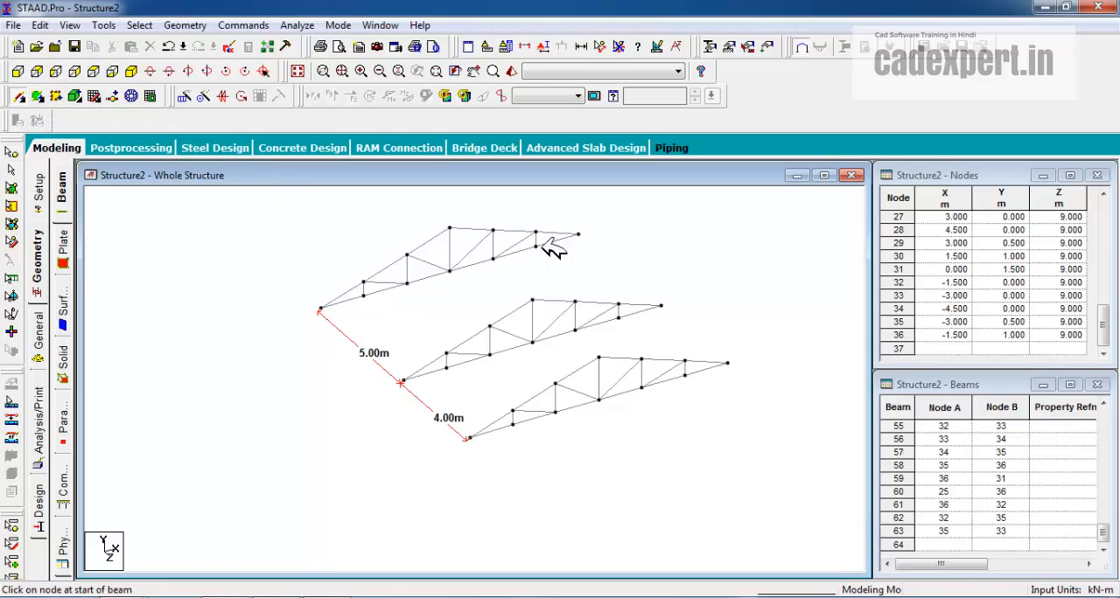
drag(577, 235, 663, 305)
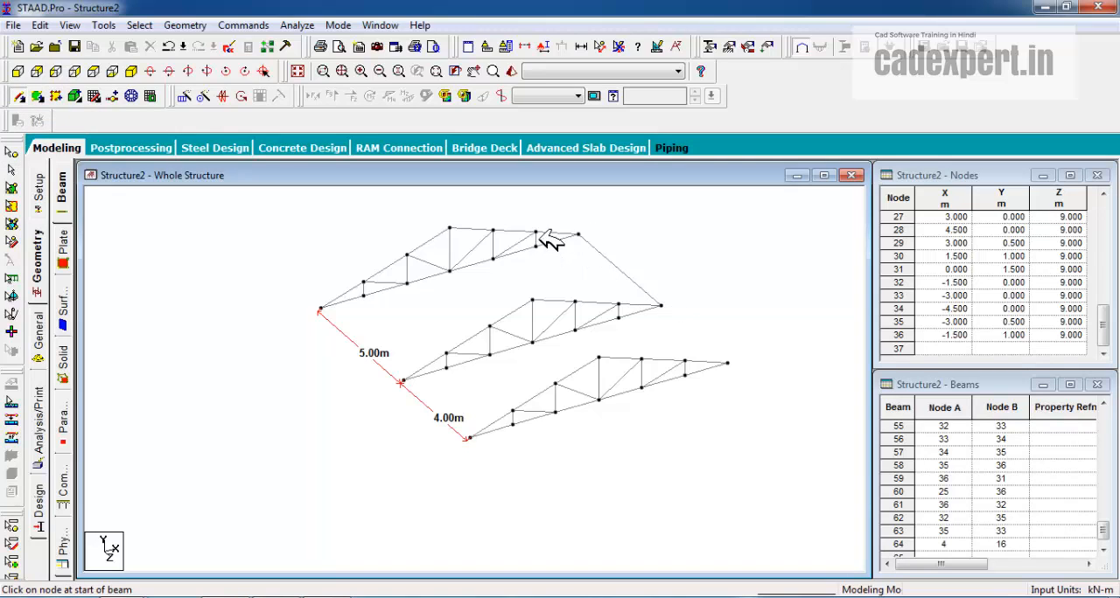
drag(536, 233, 619, 304)
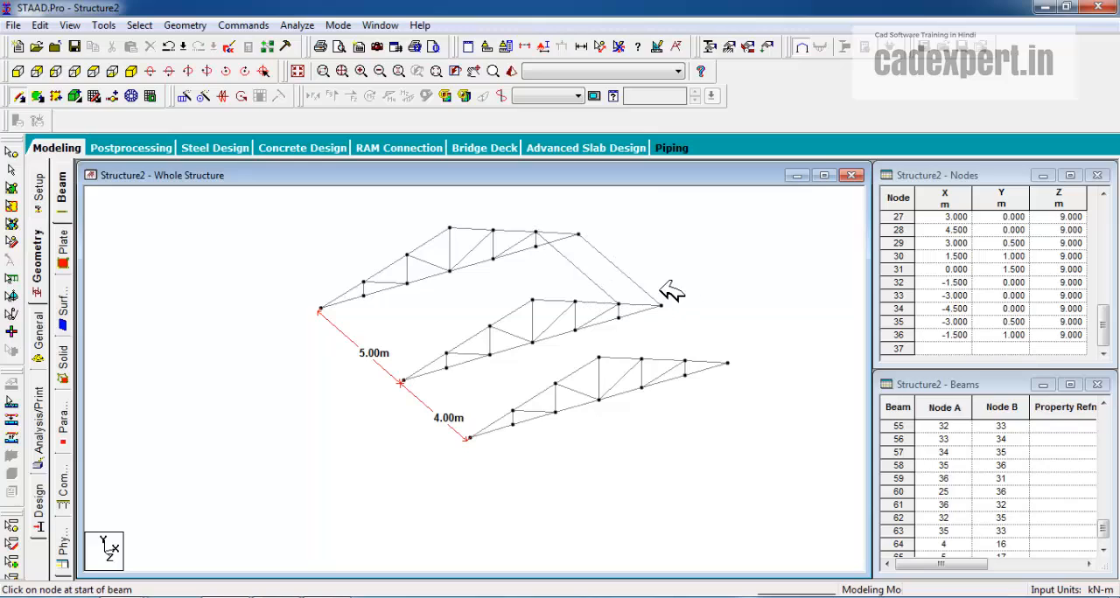
click(20, 96)
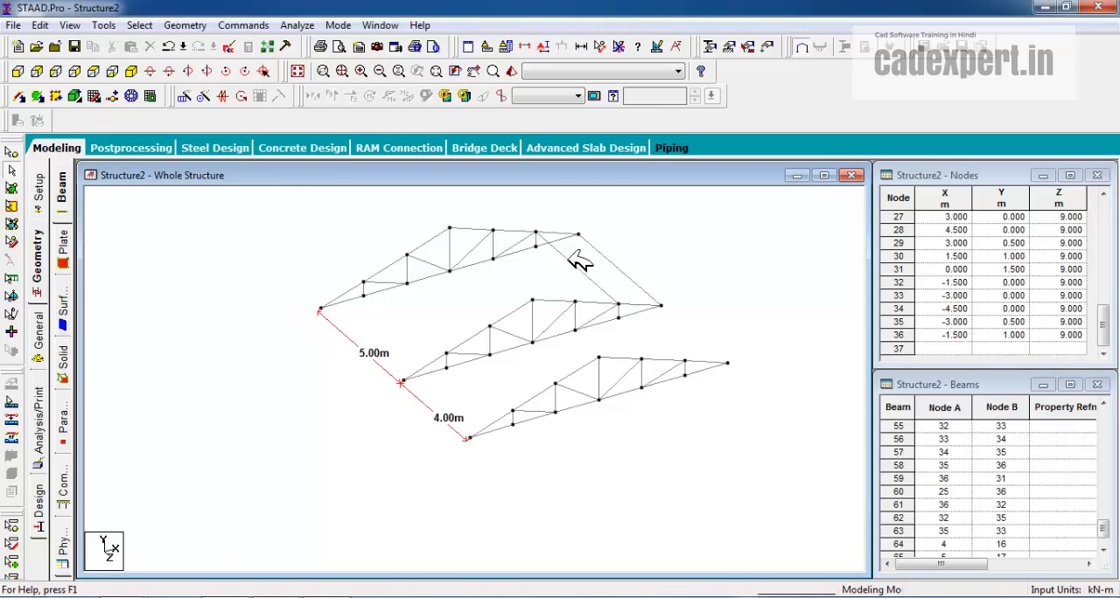
Undo the two connecting beams and the unlinked repeat of the truss
key(ctrl+z)
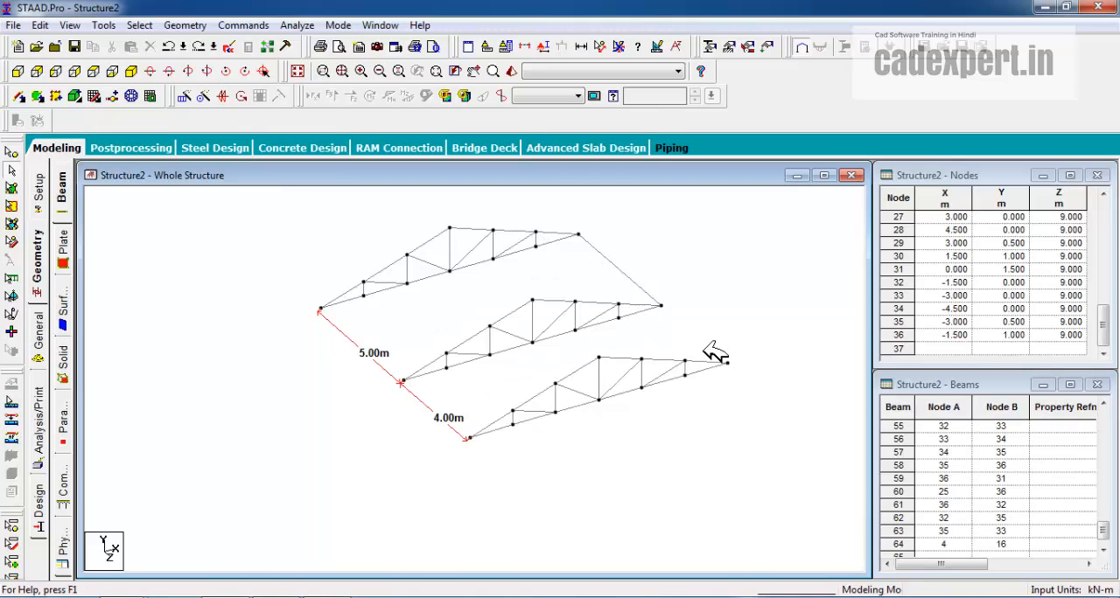
key(ctrl+z)
click(638, 341)
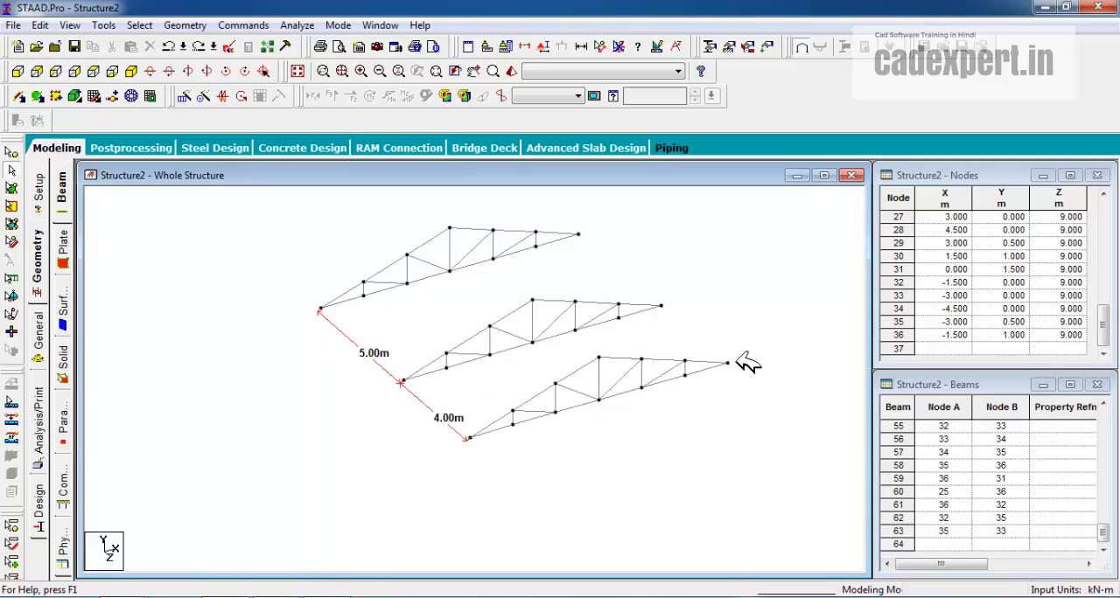
key(ctrl+z)
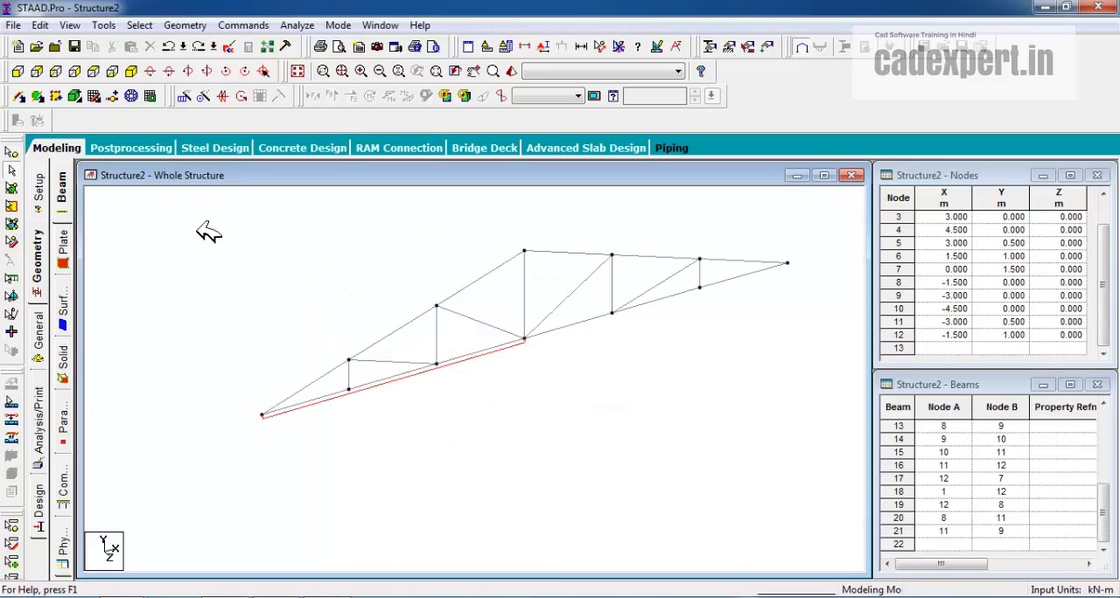
Repeat the whole truss along global Z with Translational Repeat, using 2 steps spaced 5 m with Link Steps enabled
drag(200, 226, 798, 470)
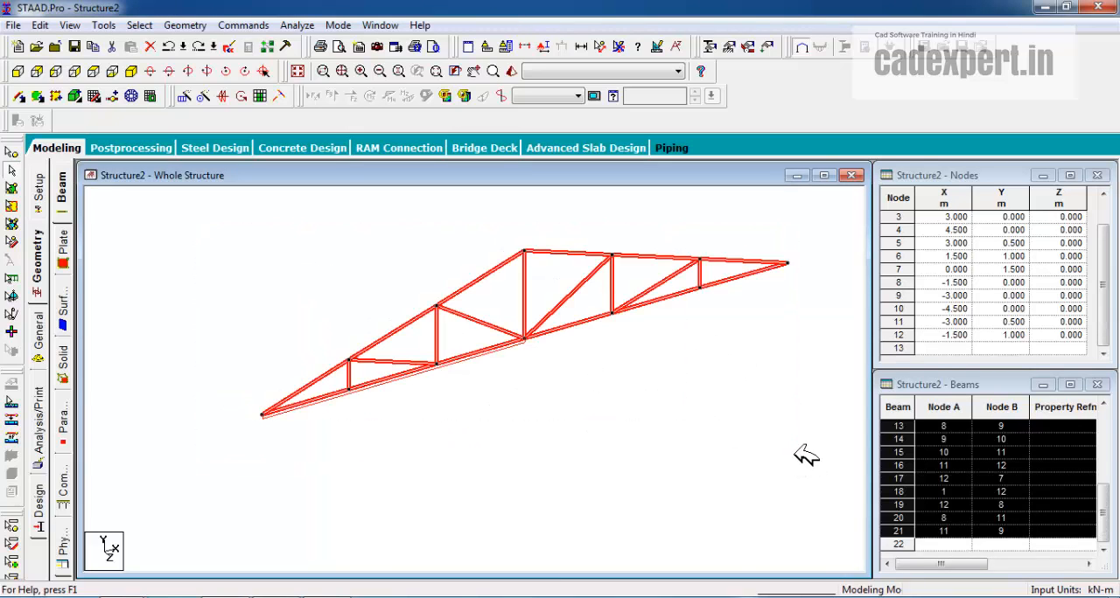
click(215, 96)
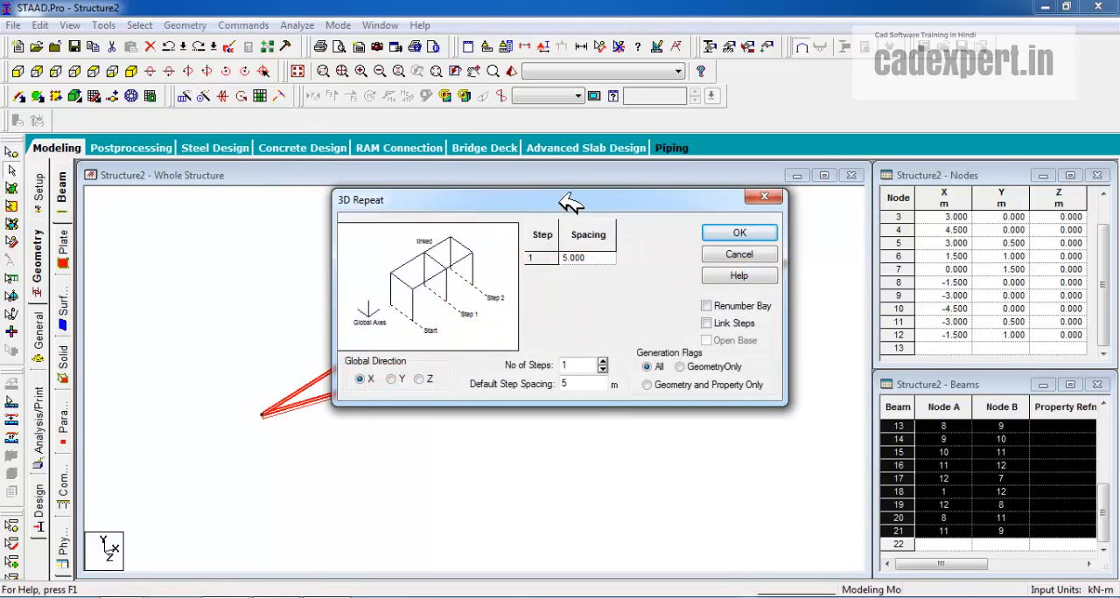
drag(570, 203, 658, 184)
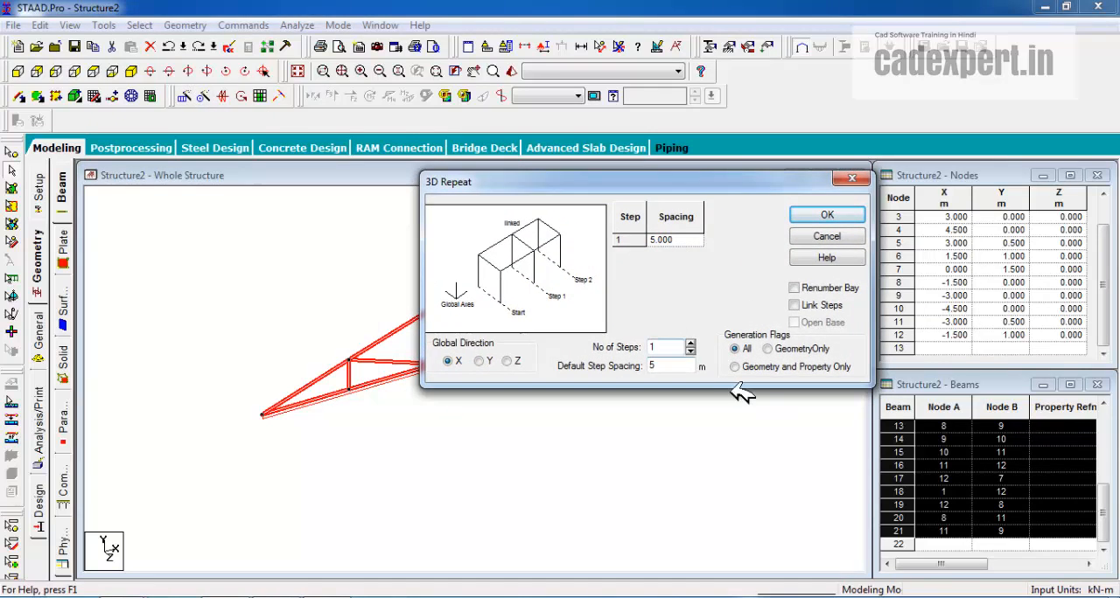
click(691, 343)
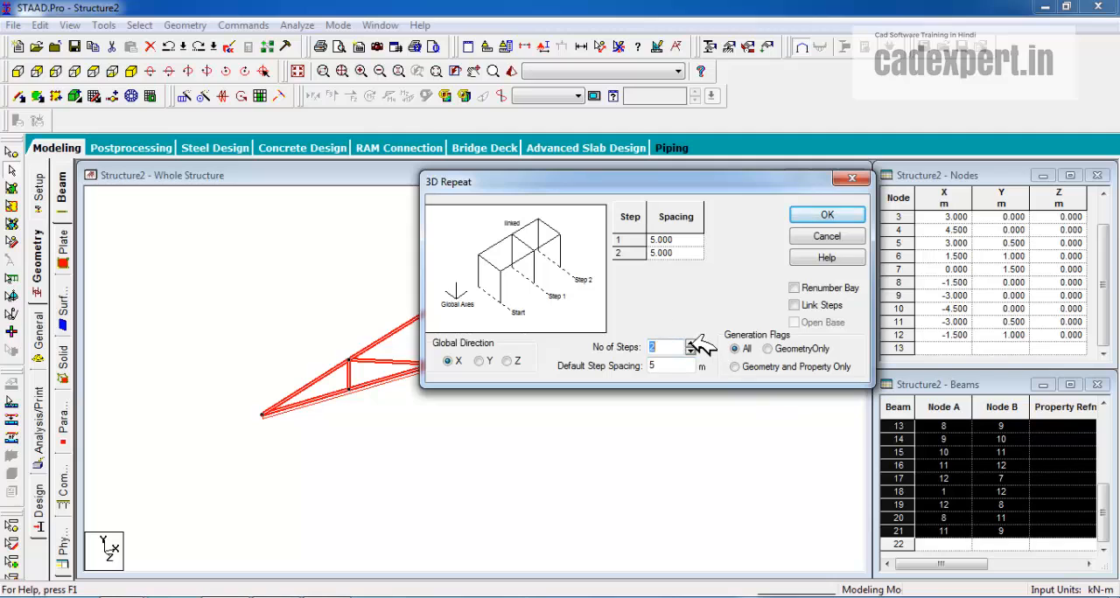
click(510, 362)
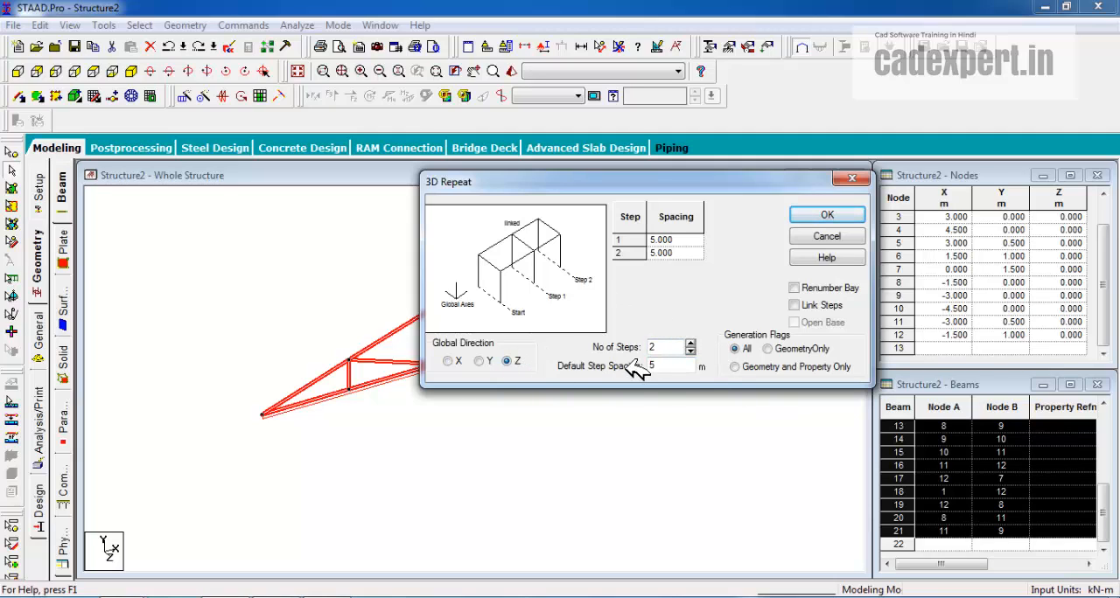
click(795, 305)
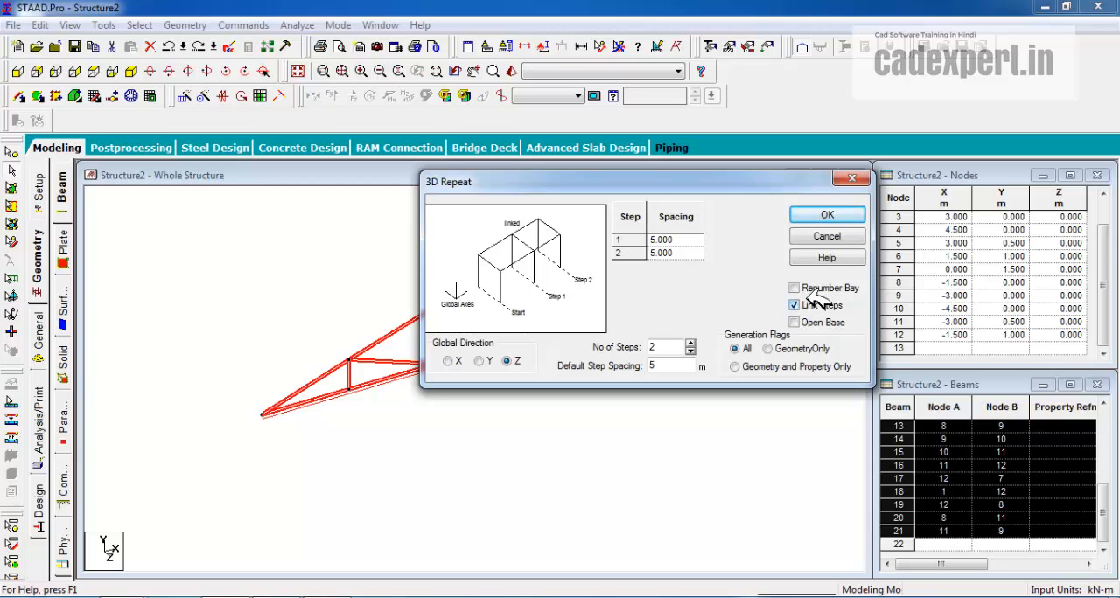
click(827, 216)
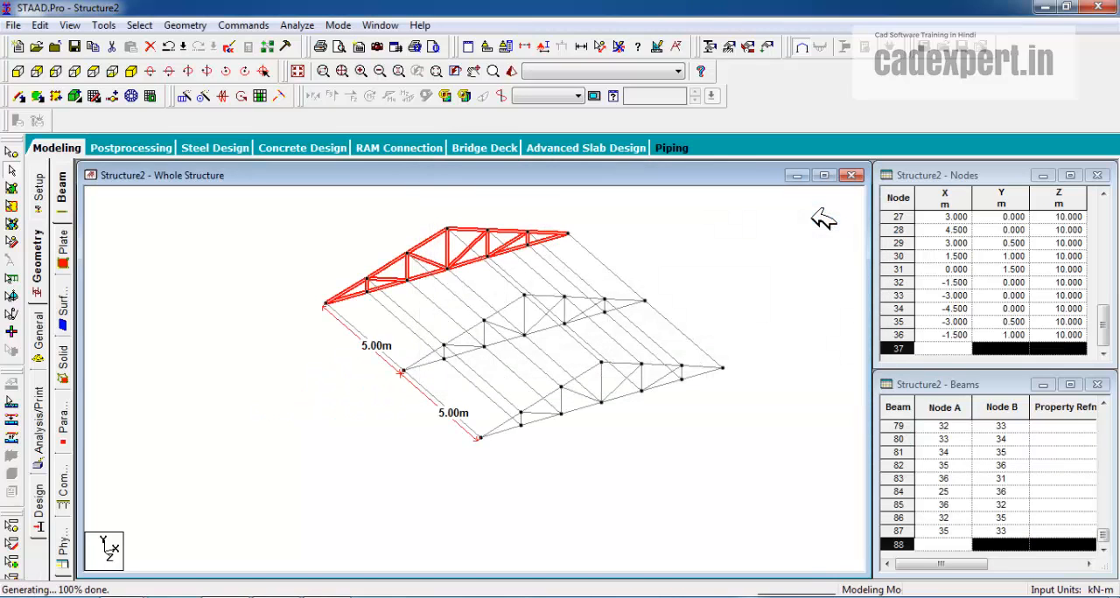
click(757, 252)
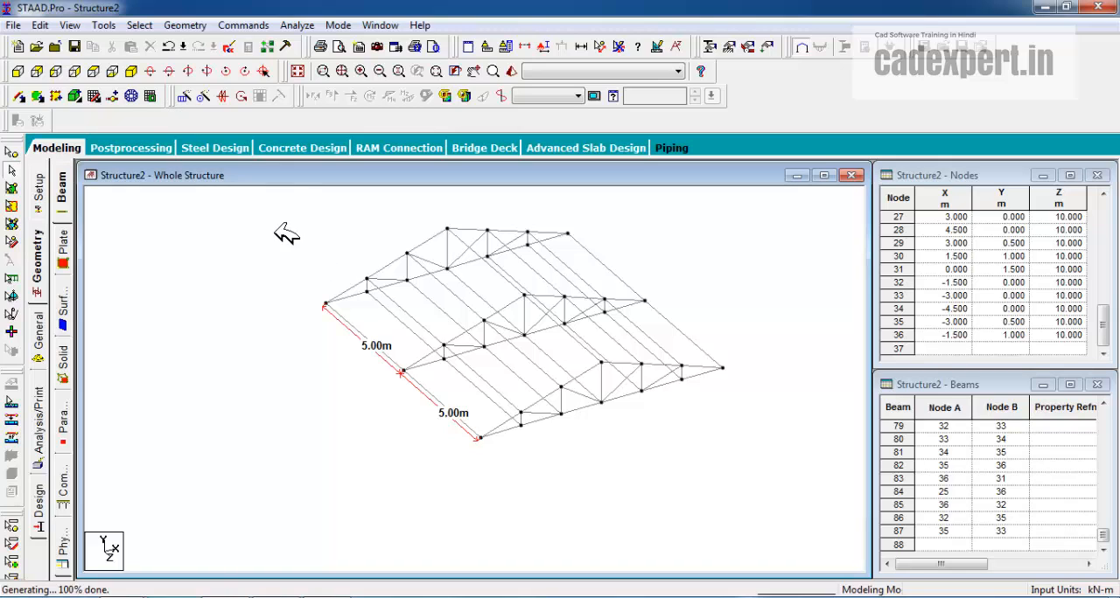
Delete all beams of the linked truss structure together with their orphaned nodes
drag(274, 204, 759, 495)
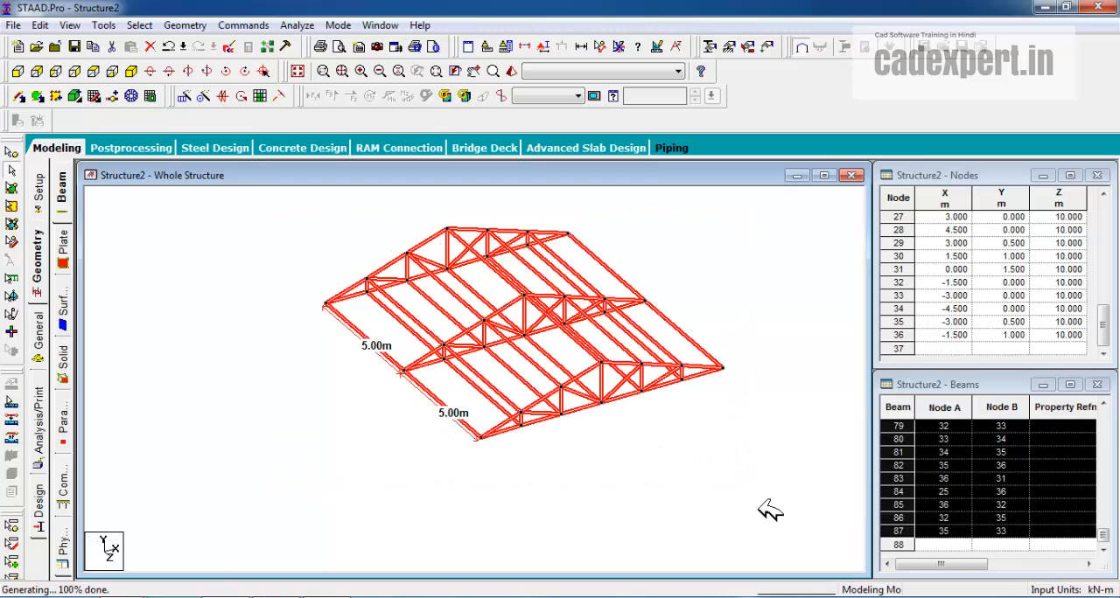
key(Delete)
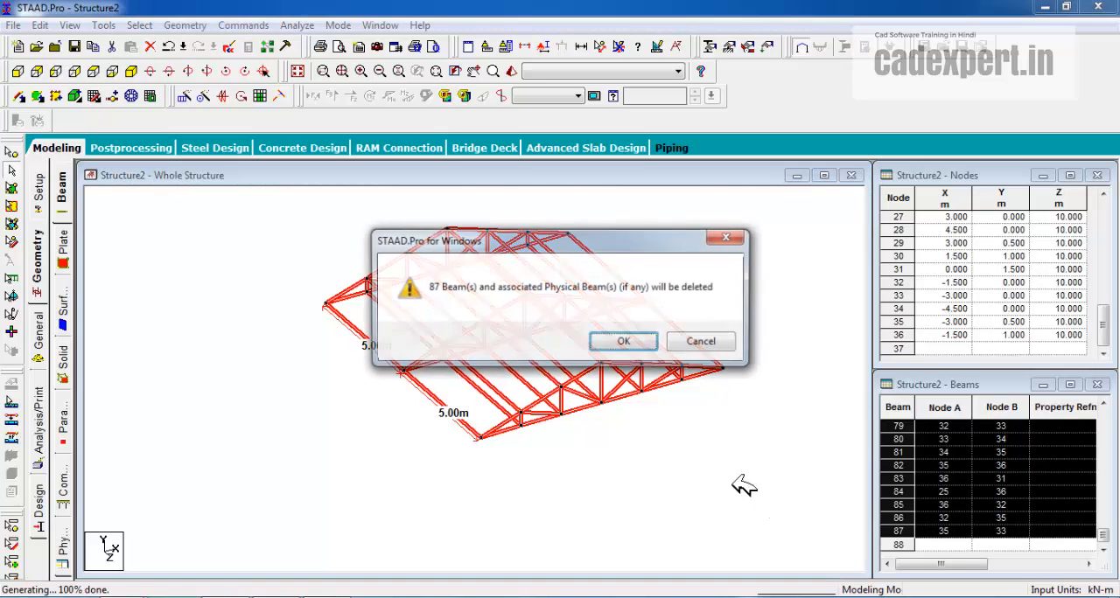
click(636, 341)
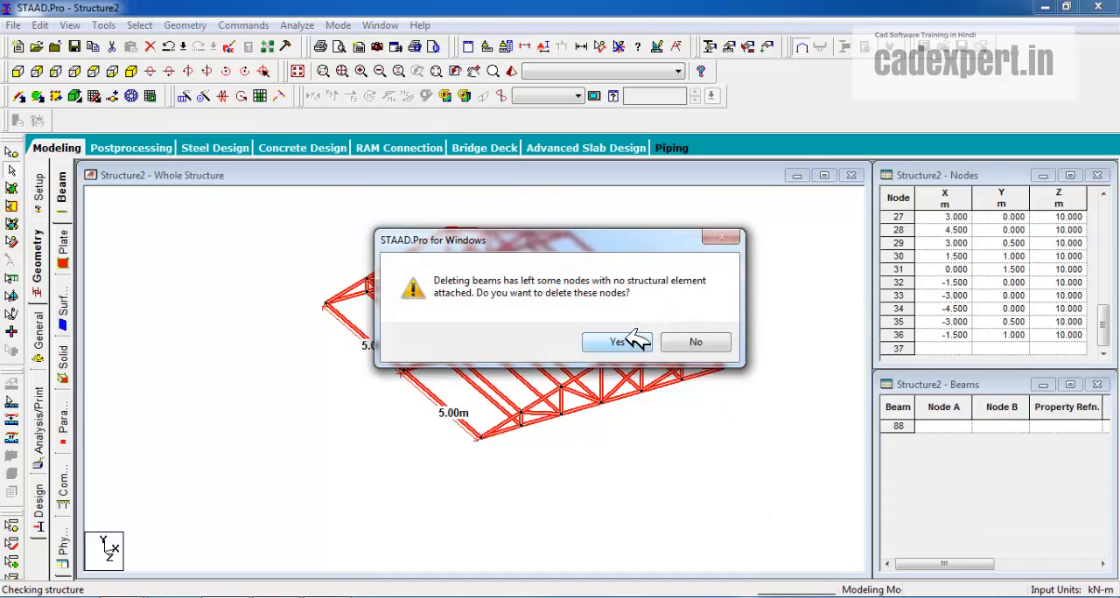
click(637, 345)
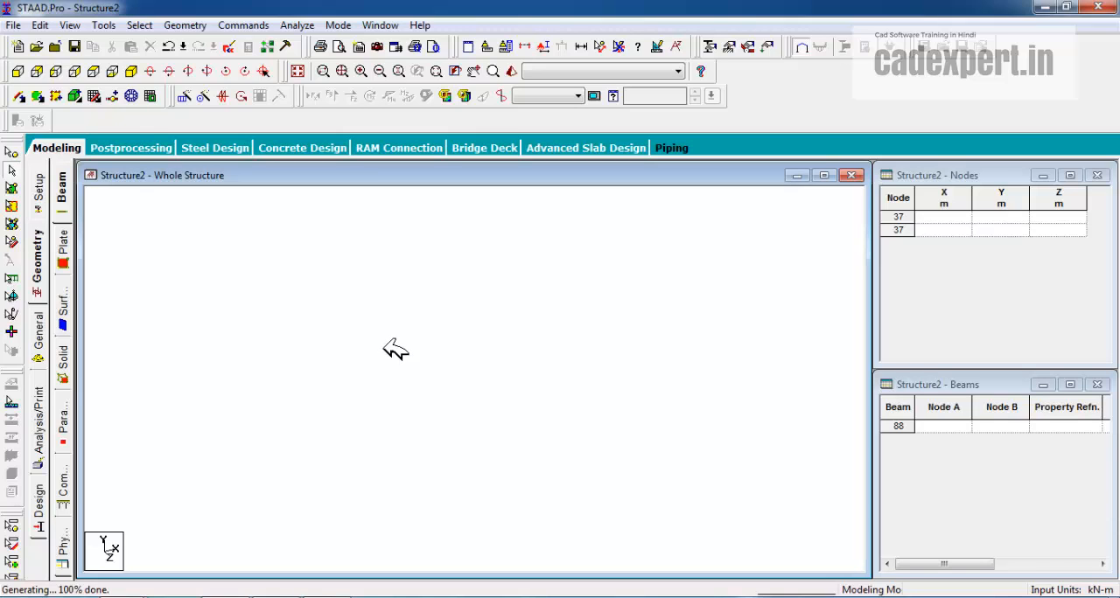
Edit the 1.5X.5 linear snap grid to have 9 construction lines to the right along X
click(112, 96)
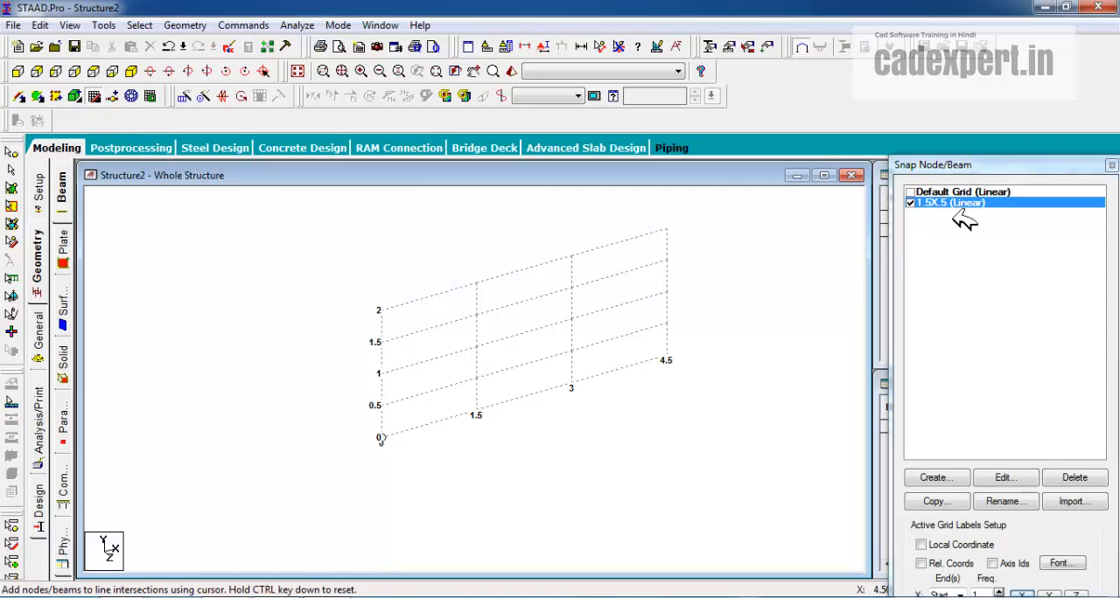
double_click(982, 164)
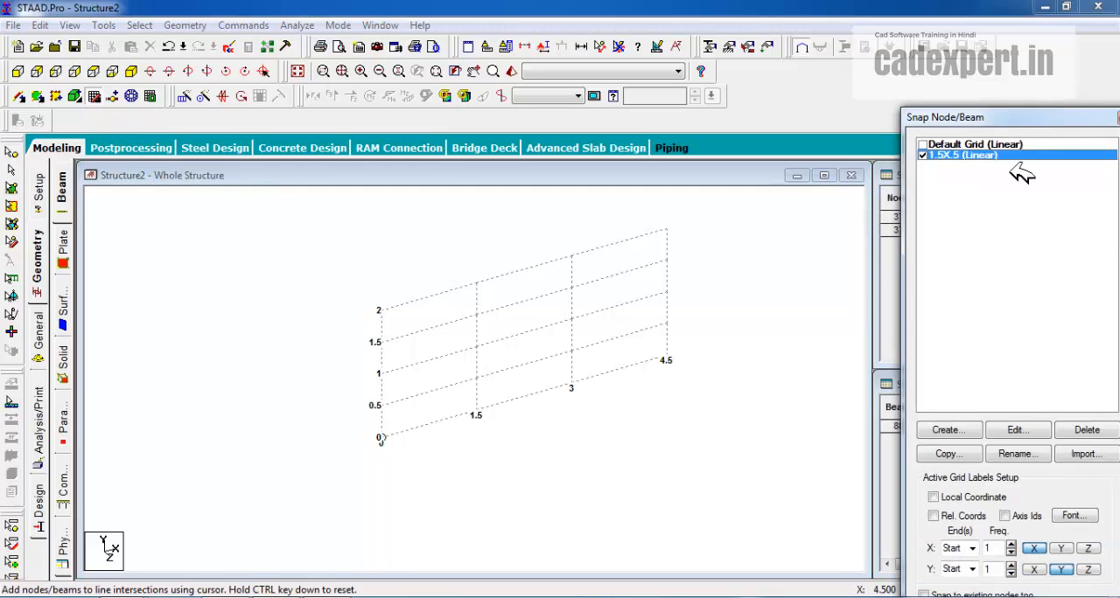
click(1025, 430)
click(772, 379)
click(771, 380)
click(772, 380)
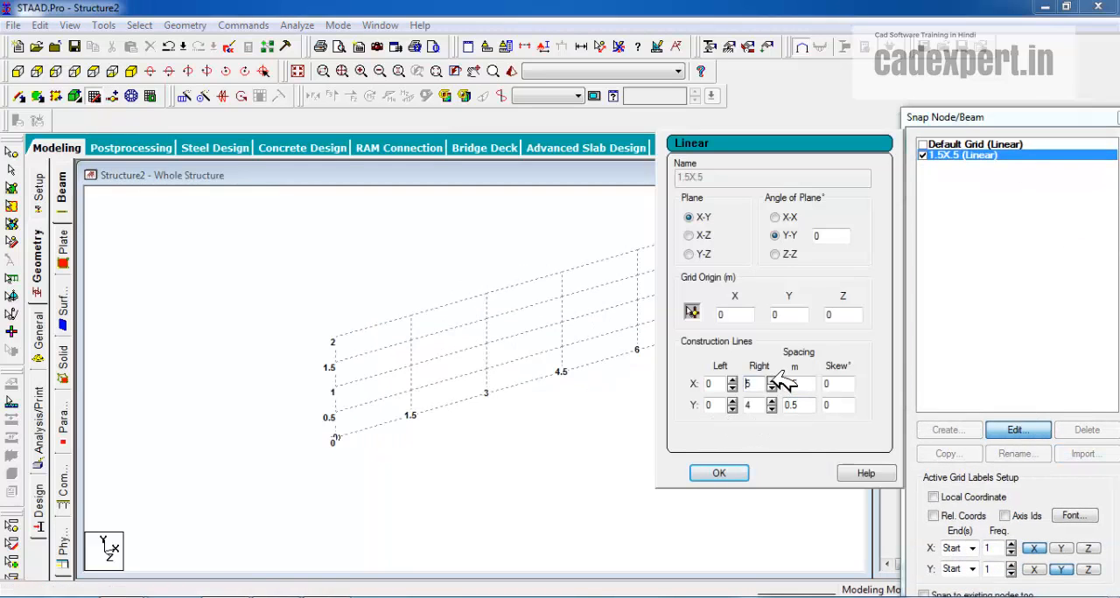
click(772, 380)
click(772, 380)
click(772, 380)
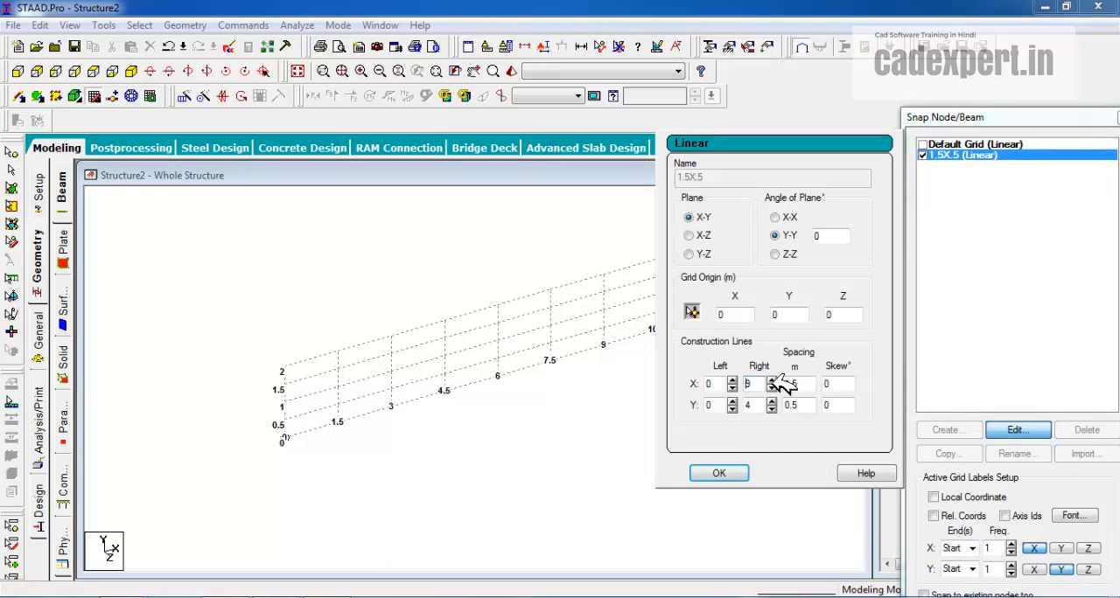
click(717, 473)
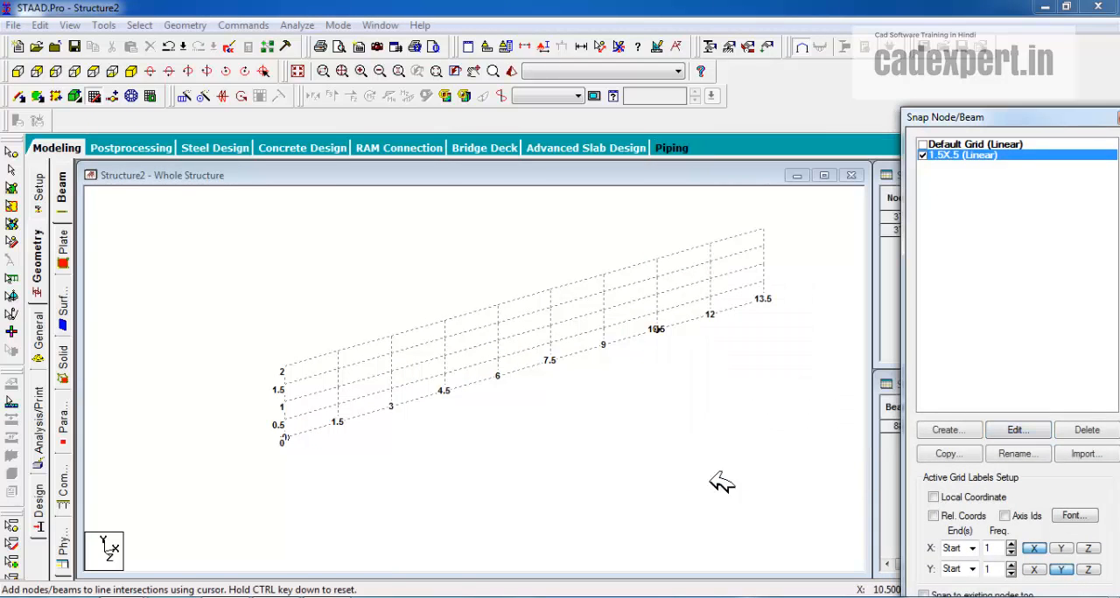
Draw a continuous line of nine 1.5 m beams along the grid's base from X = 0 to 13.5 m and close the snap grid
click(283, 436)
click(338, 421)
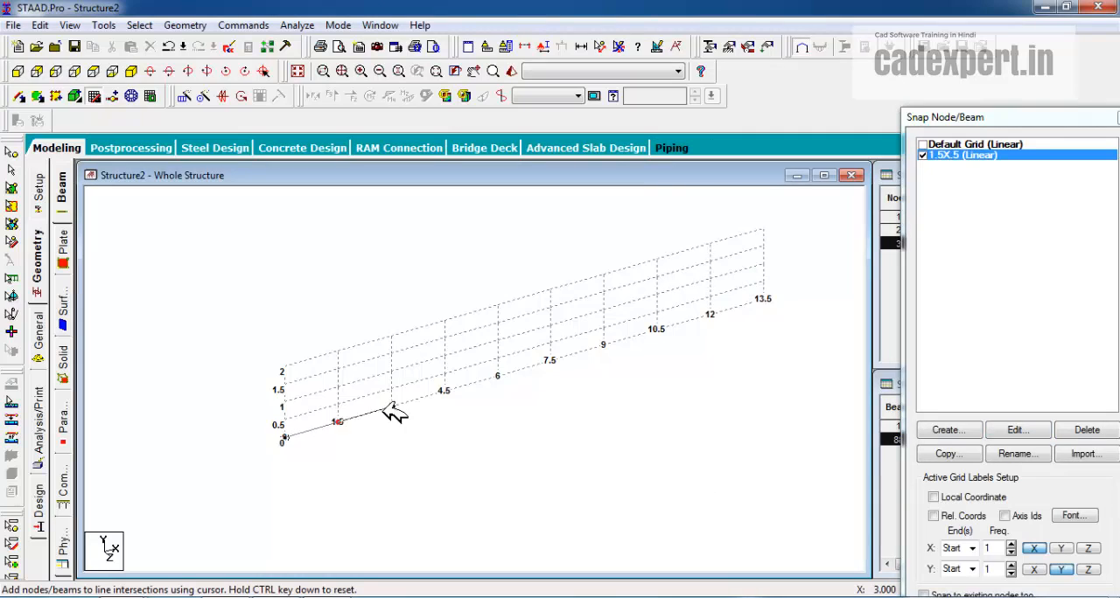
click(391, 407)
click(444, 391)
click(498, 377)
click(551, 360)
click(603, 345)
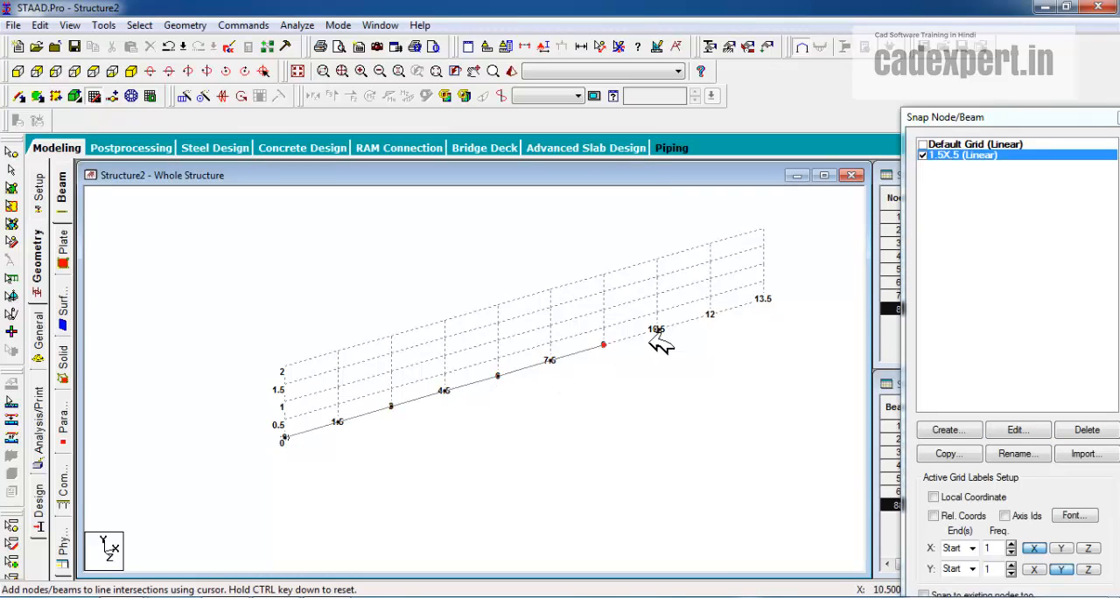
click(656, 330)
click(709, 314)
click(765, 301)
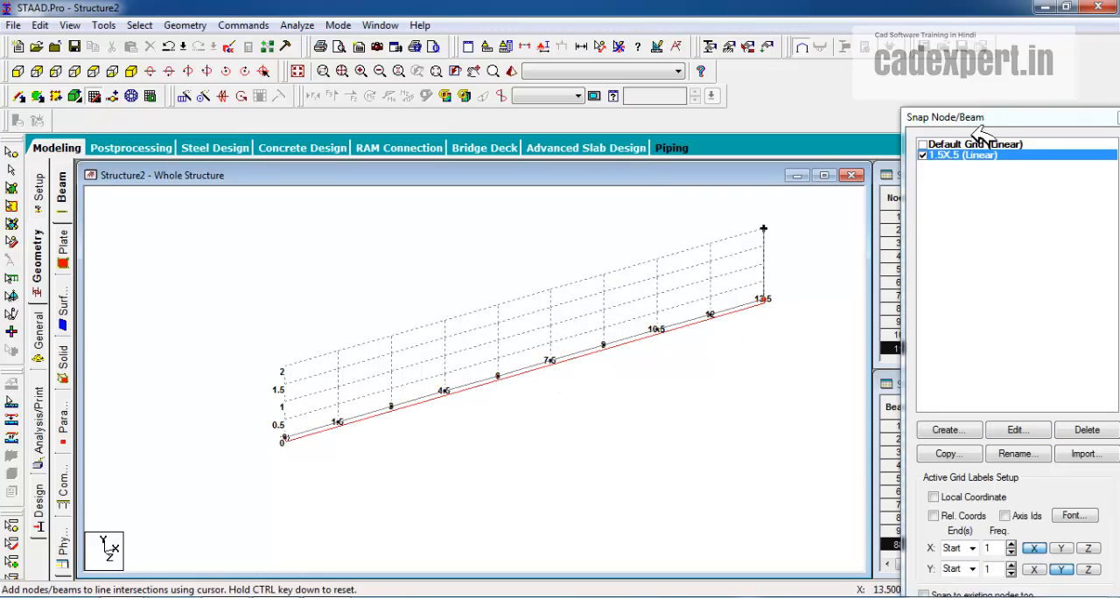
click(1037, 548)
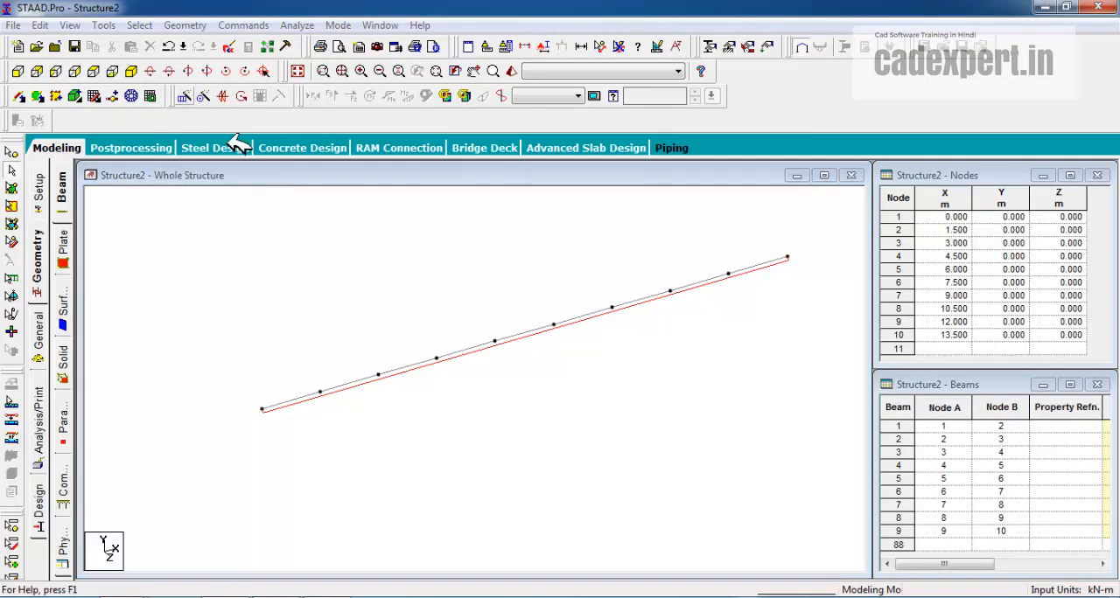
Repeat all nine beams along global Z with Translational Repeat, using 4 steps spaced 5 m with Link Steps enabled
drag(418, 195, 693, 72)
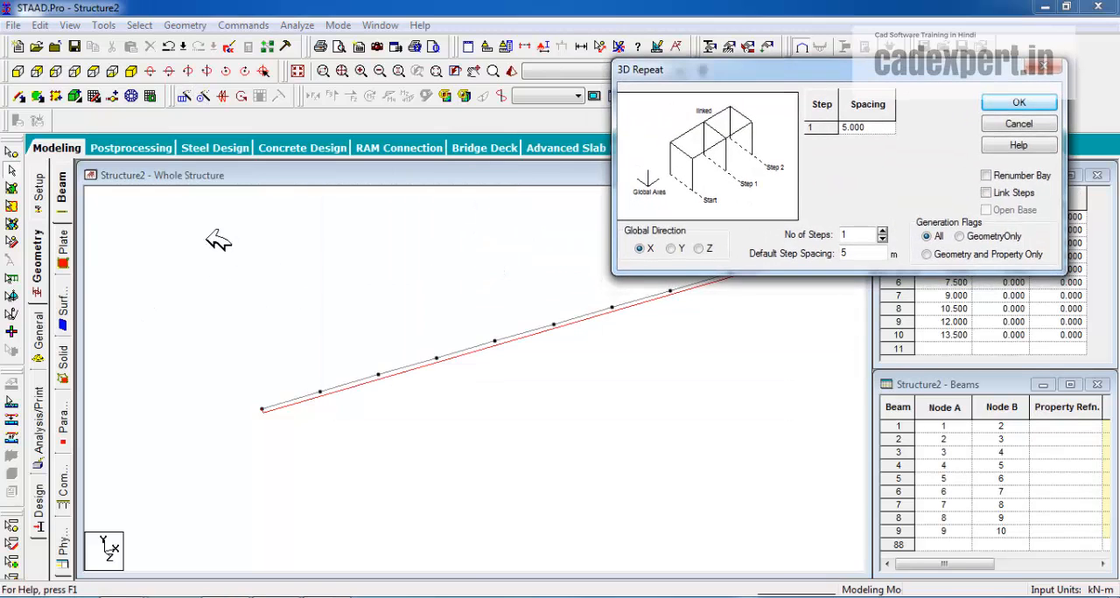
drag(219, 241, 853, 512)
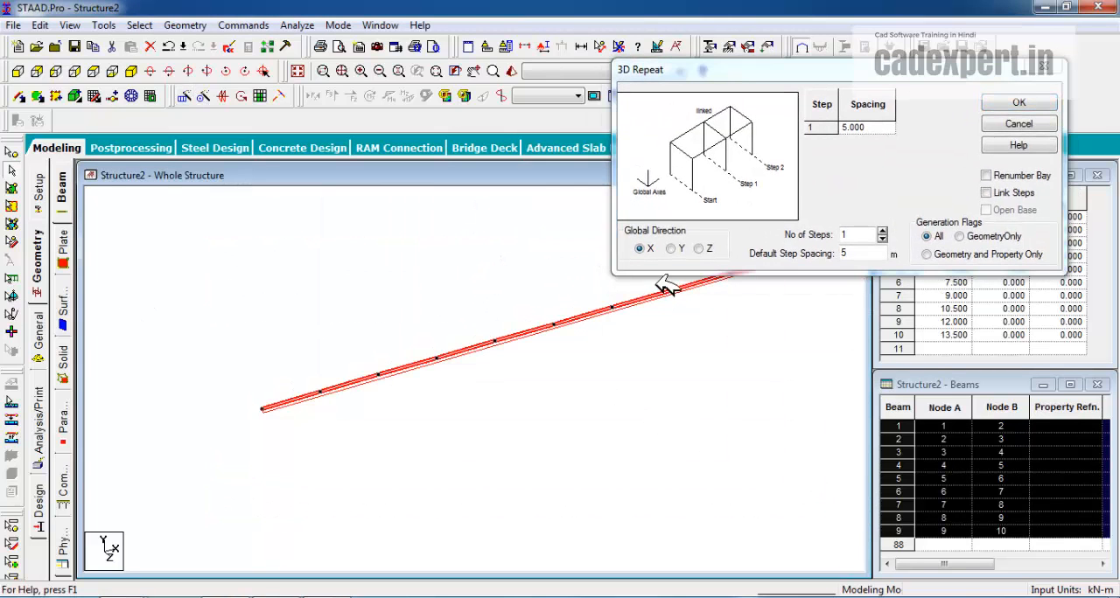
click(698, 249)
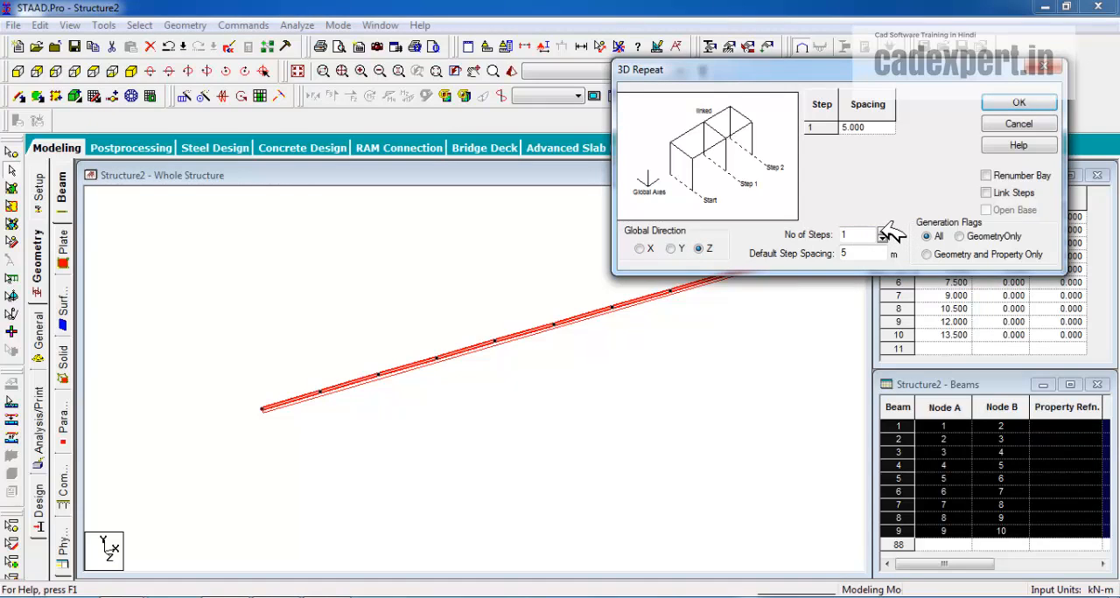
click(883, 231)
click(883, 231)
click(883, 231)
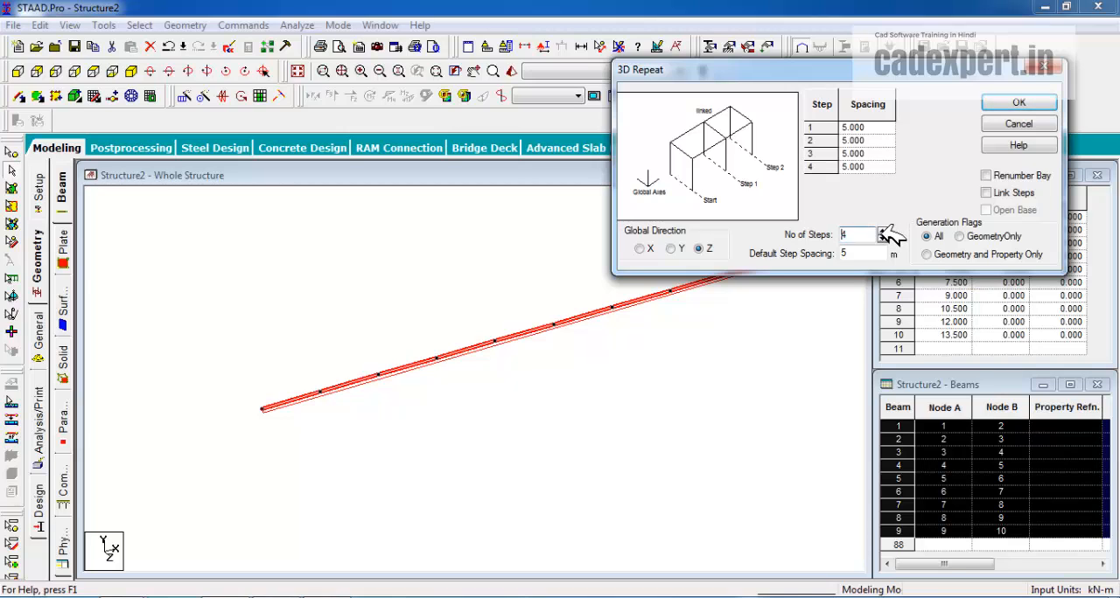
click(995, 191)
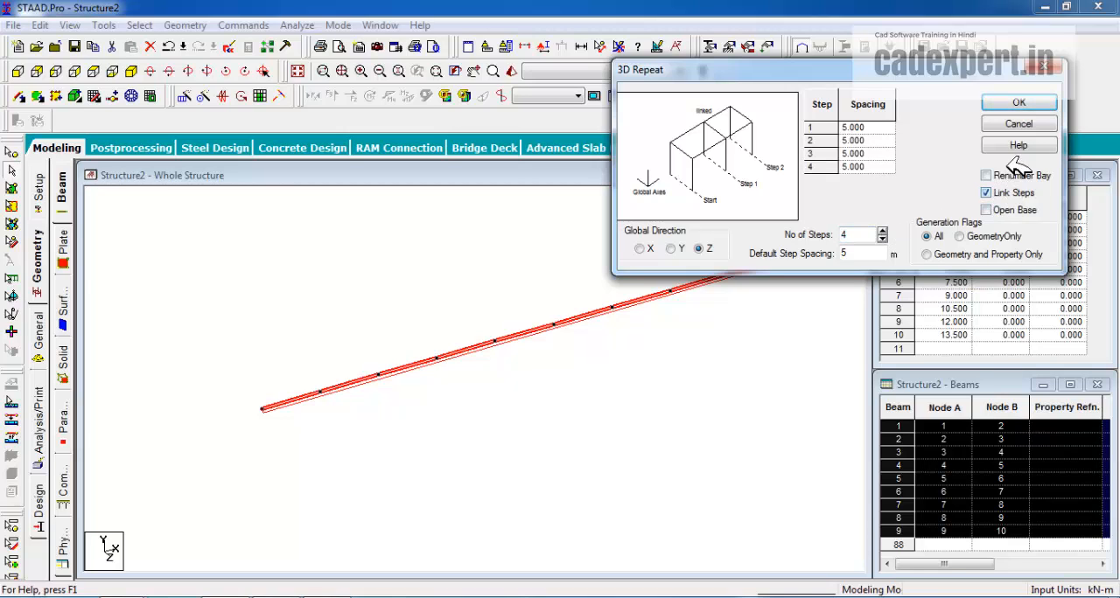
click(1015, 104)
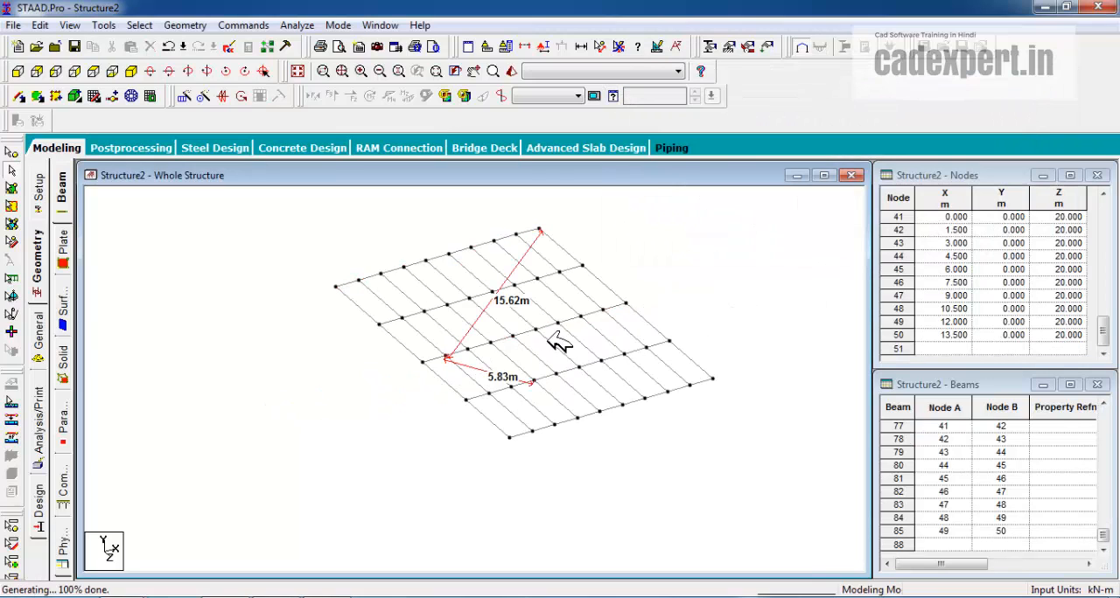
Remove the displayed node distances and repeat the whole floor grid along global Y with Translational Repeat, using 3 steps spaced 3 m with Link Steps enabled
drag(286, 219, 757, 496)
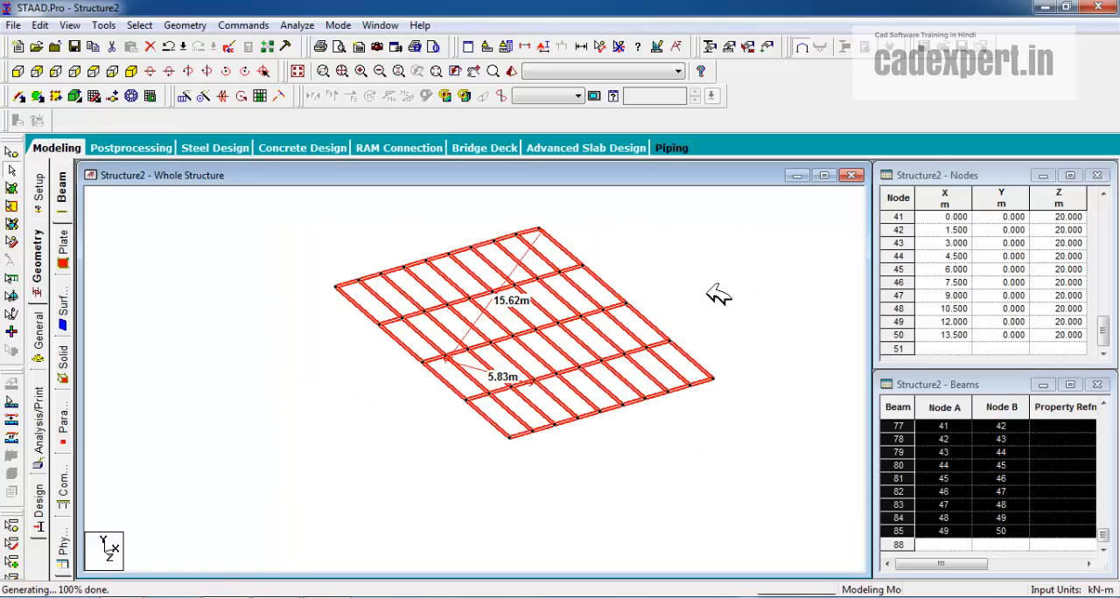
click(618, 46)
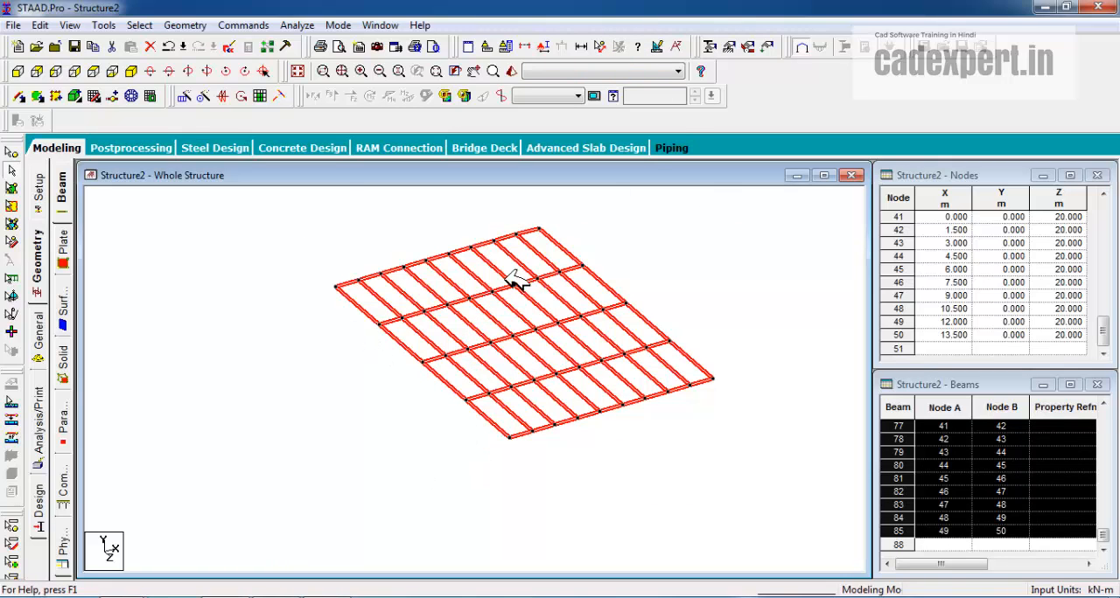
click(198, 98)
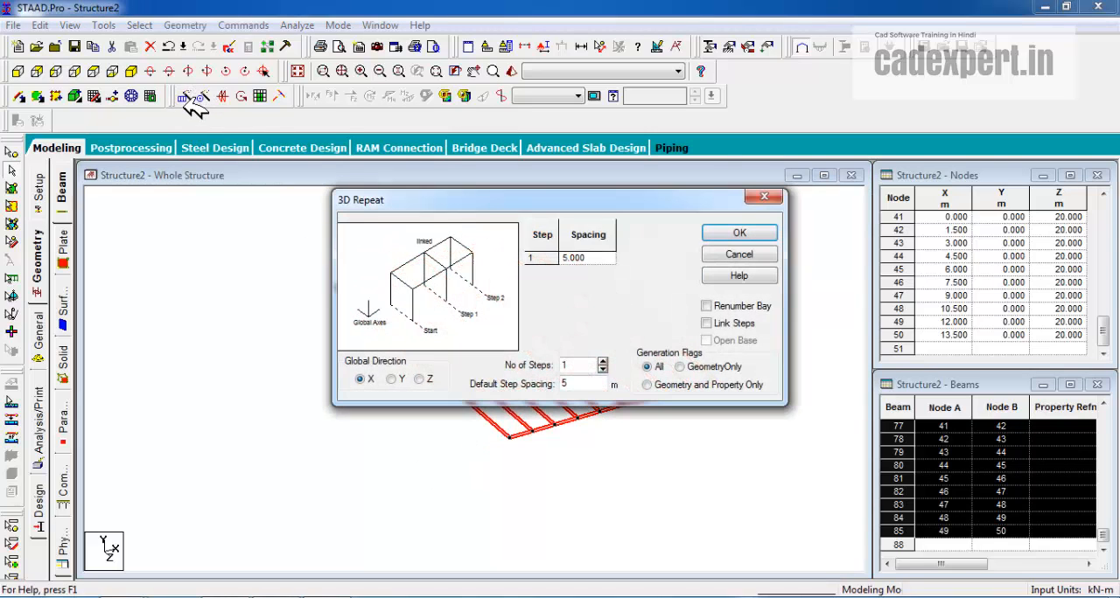
click(393, 379)
click(602, 361)
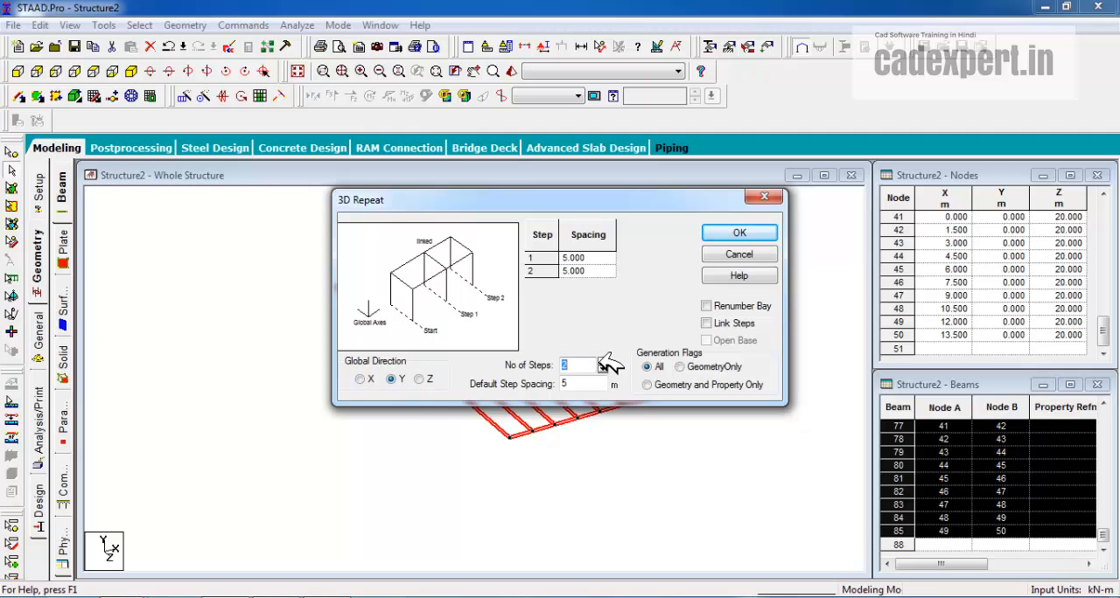
click(602, 361)
drag(579, 385, 557, 388)
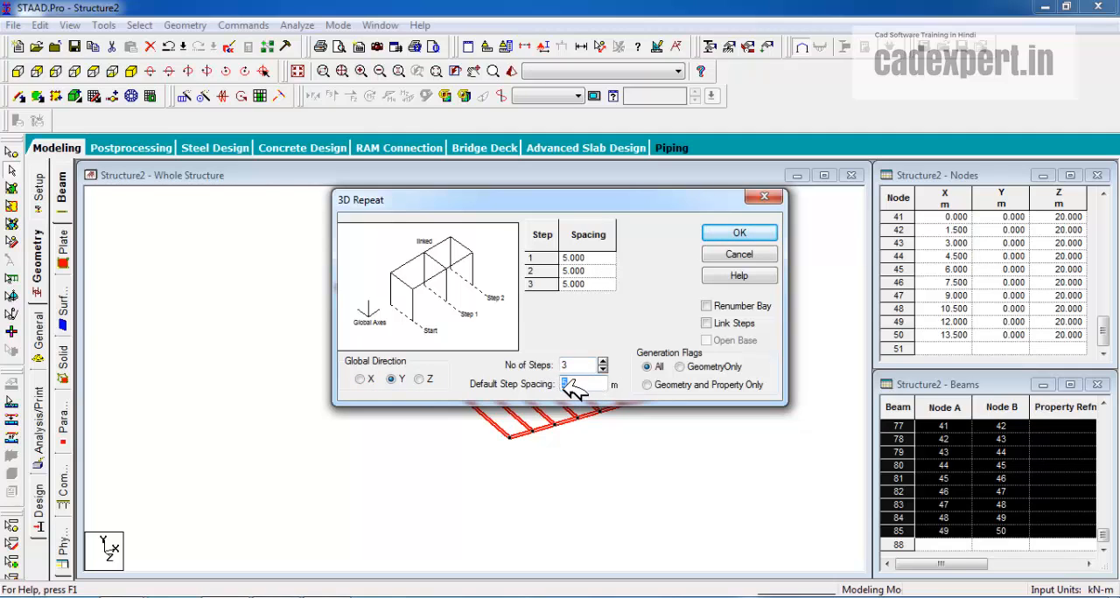
click(709, 324)
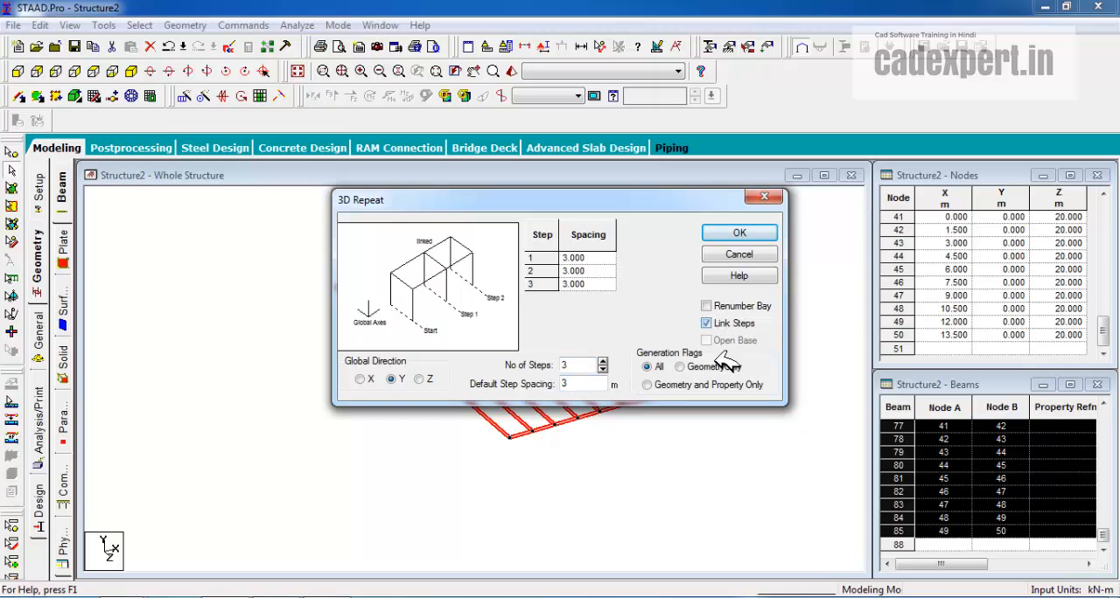
click(735, 234)
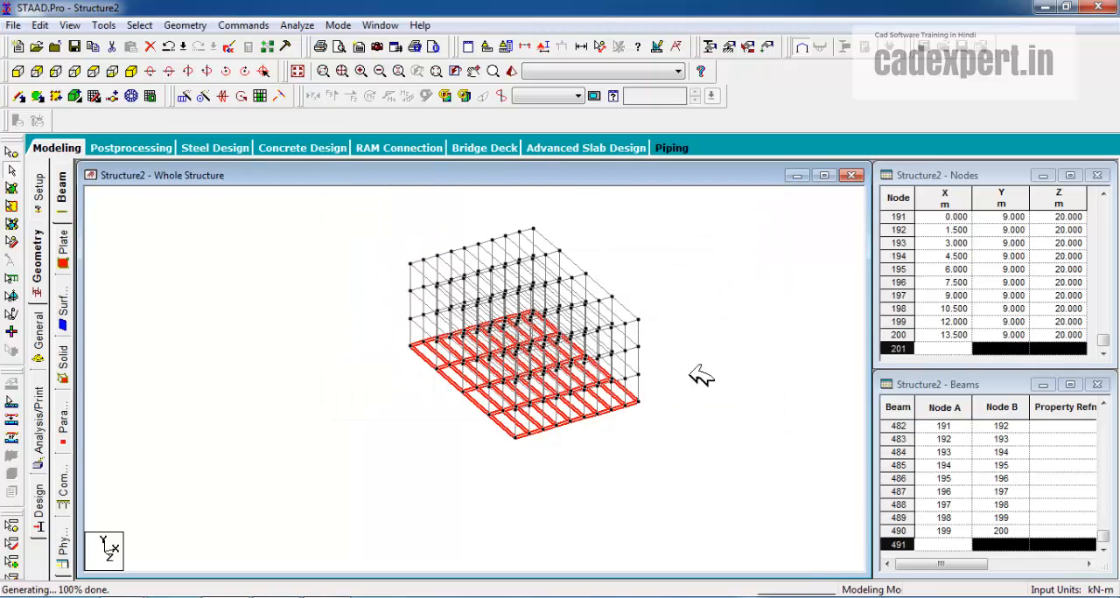
click(663, 276)
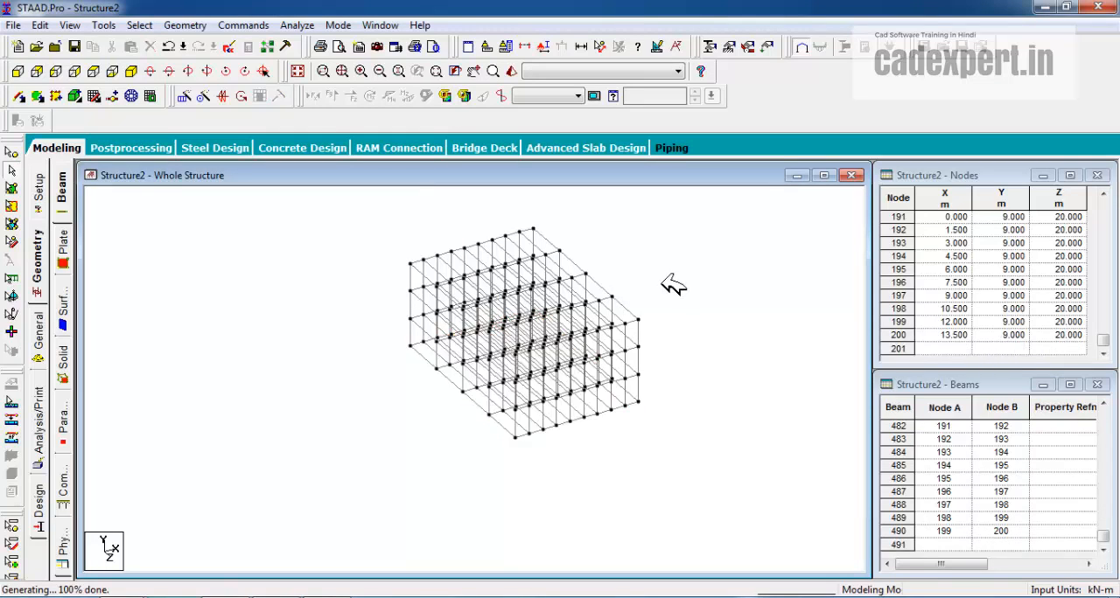
Delete all horizontal beams at the base level of the frame, keeping the columns
click(21, 72)
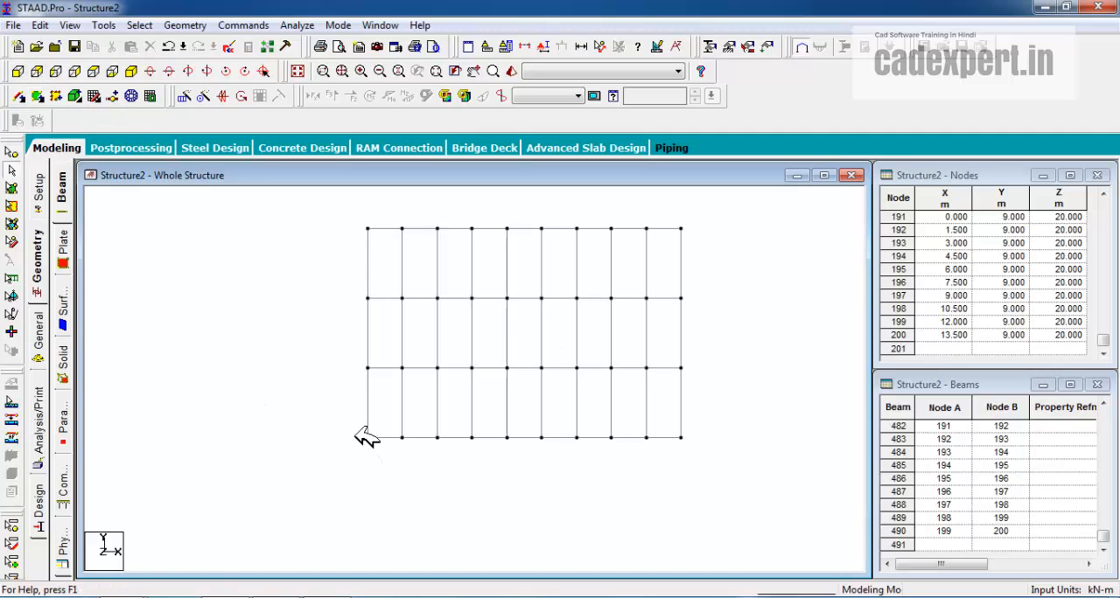
drag(440, 447, 734, 505)
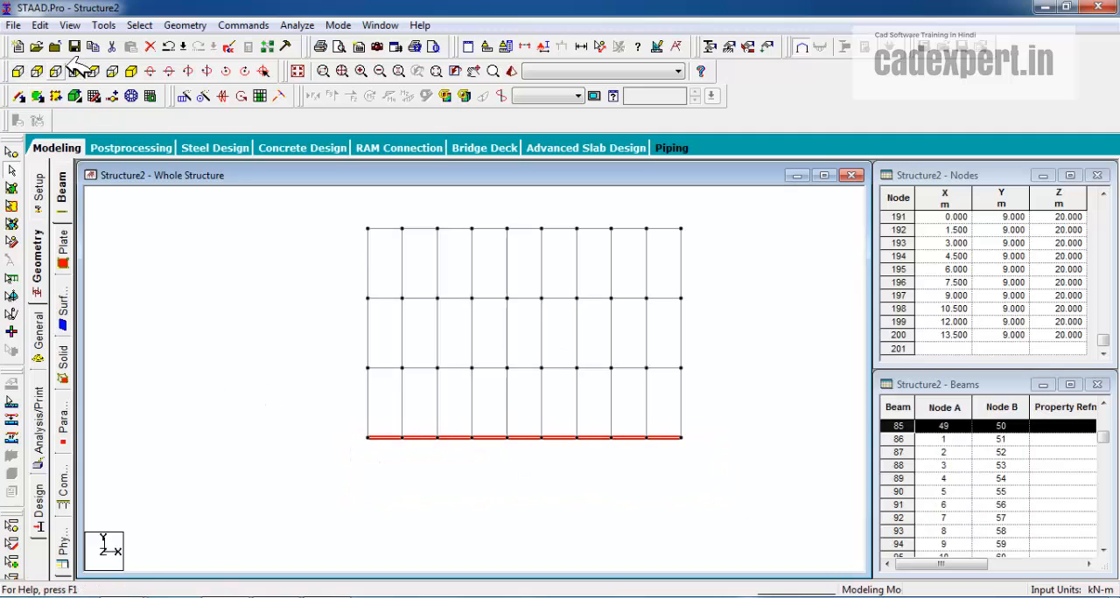
click(134, 72)
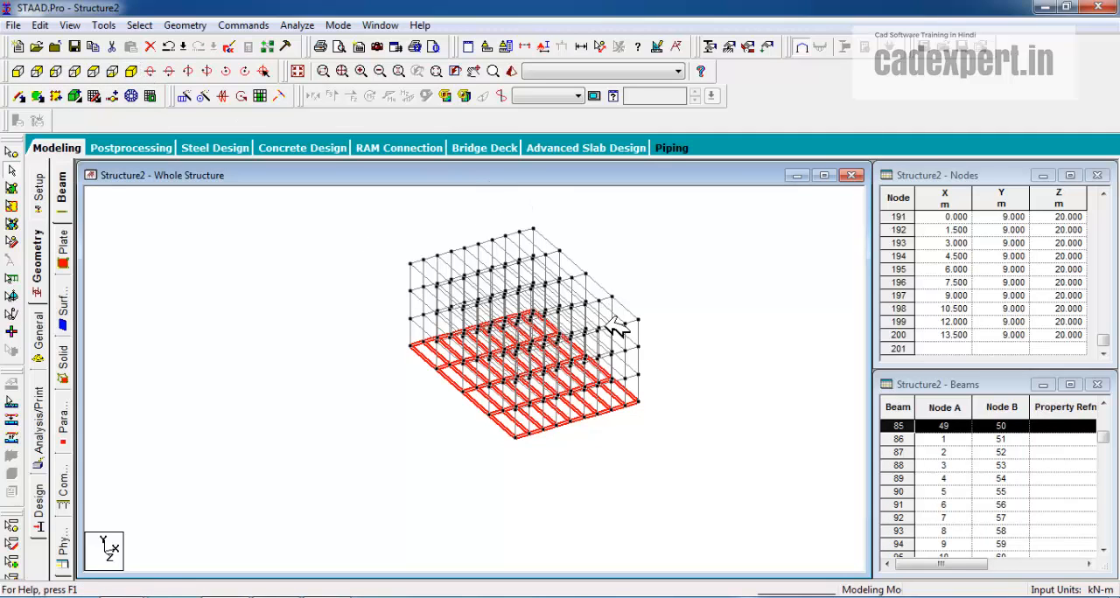
key(Delete)
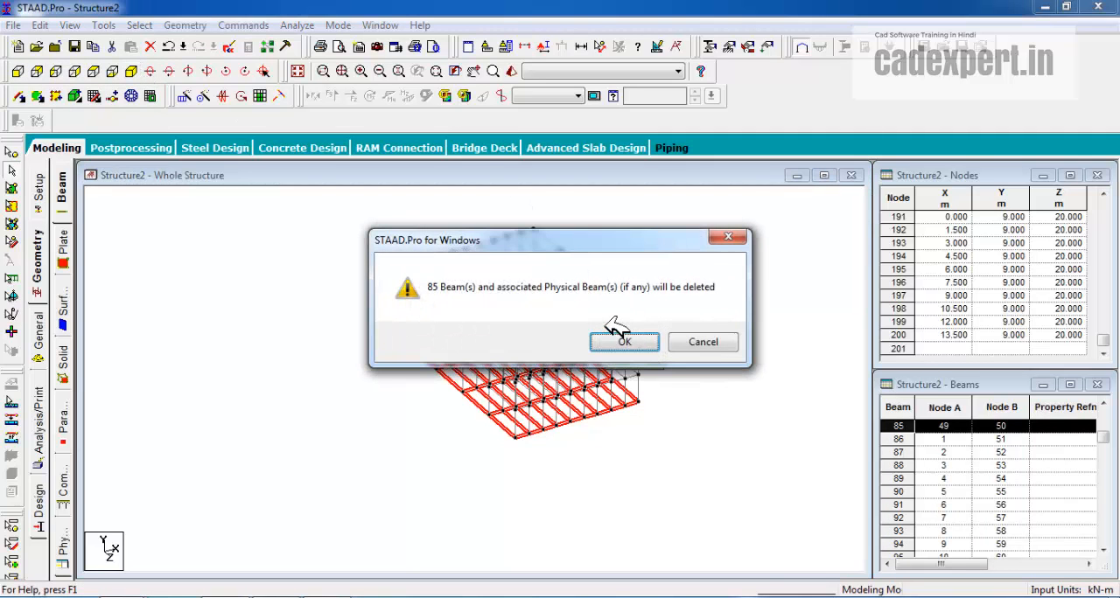
click(625, 342)
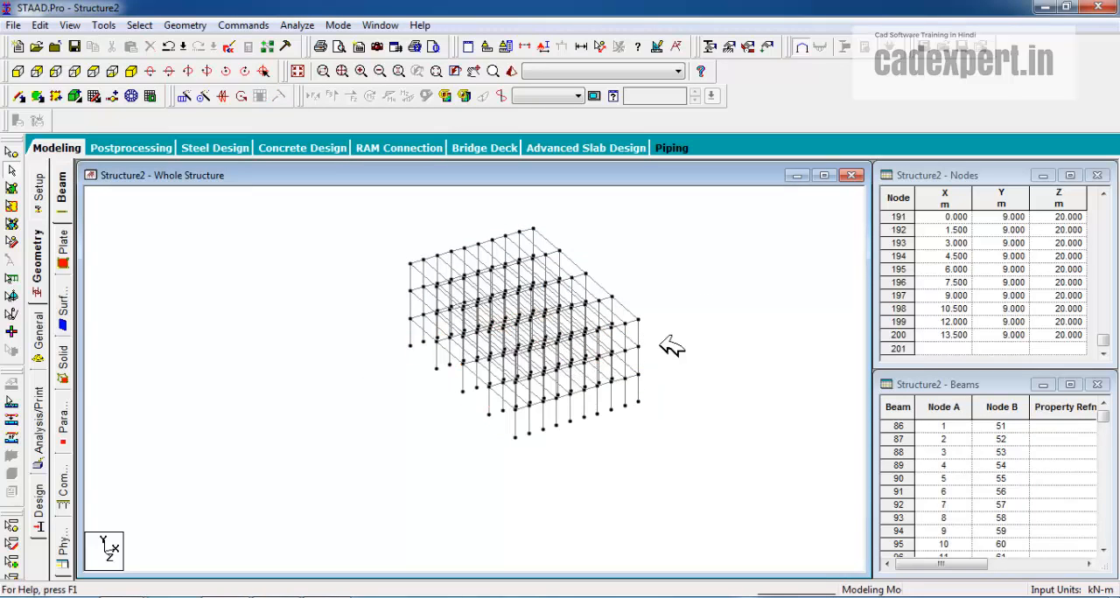
scroll(634, 325, up, 3)
middle_drag(553, 352, 492, 394)
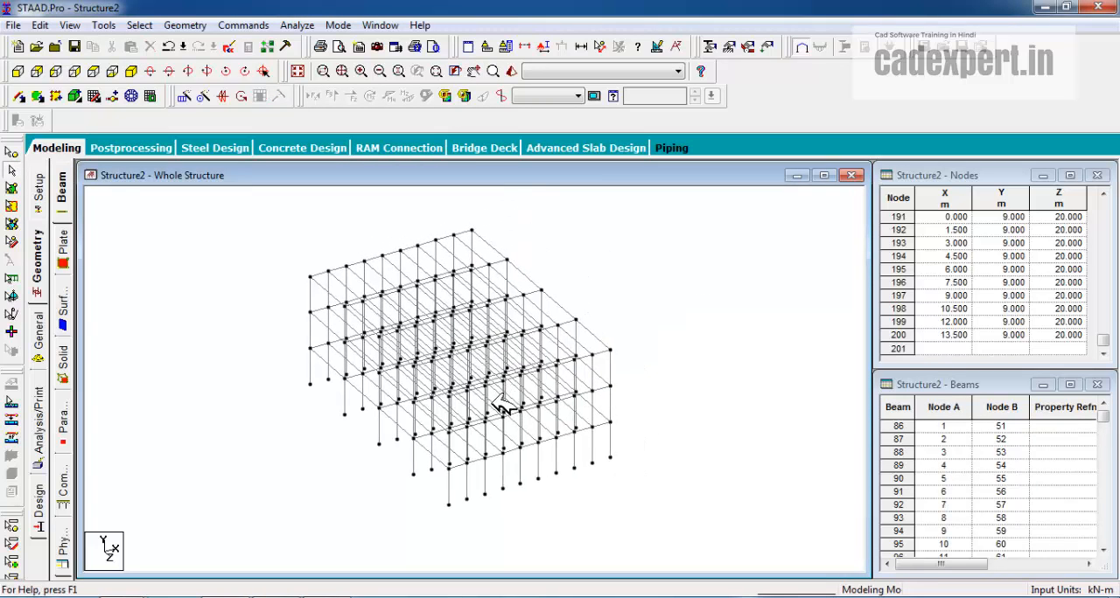